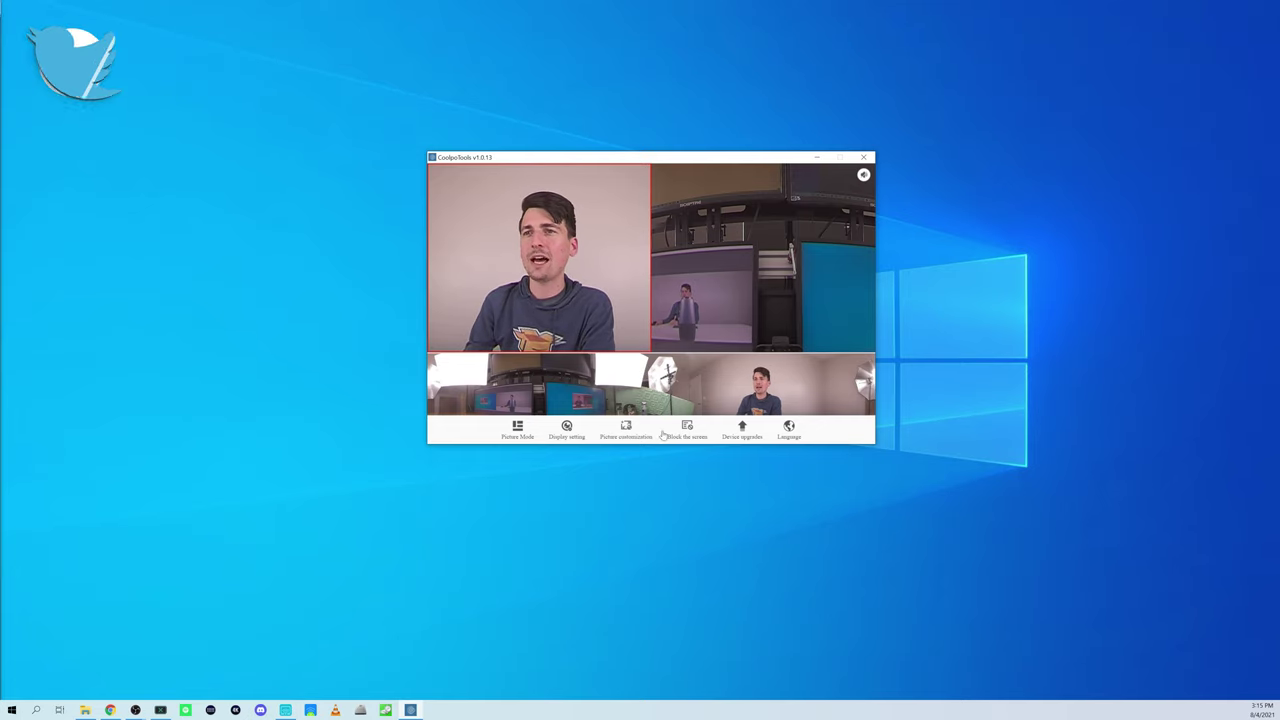
# Try the single, two-way and three-way picture modes, and set the picture mode to AUTO with the 360° panoramic version enabled
pyautogui.click(789, 428)
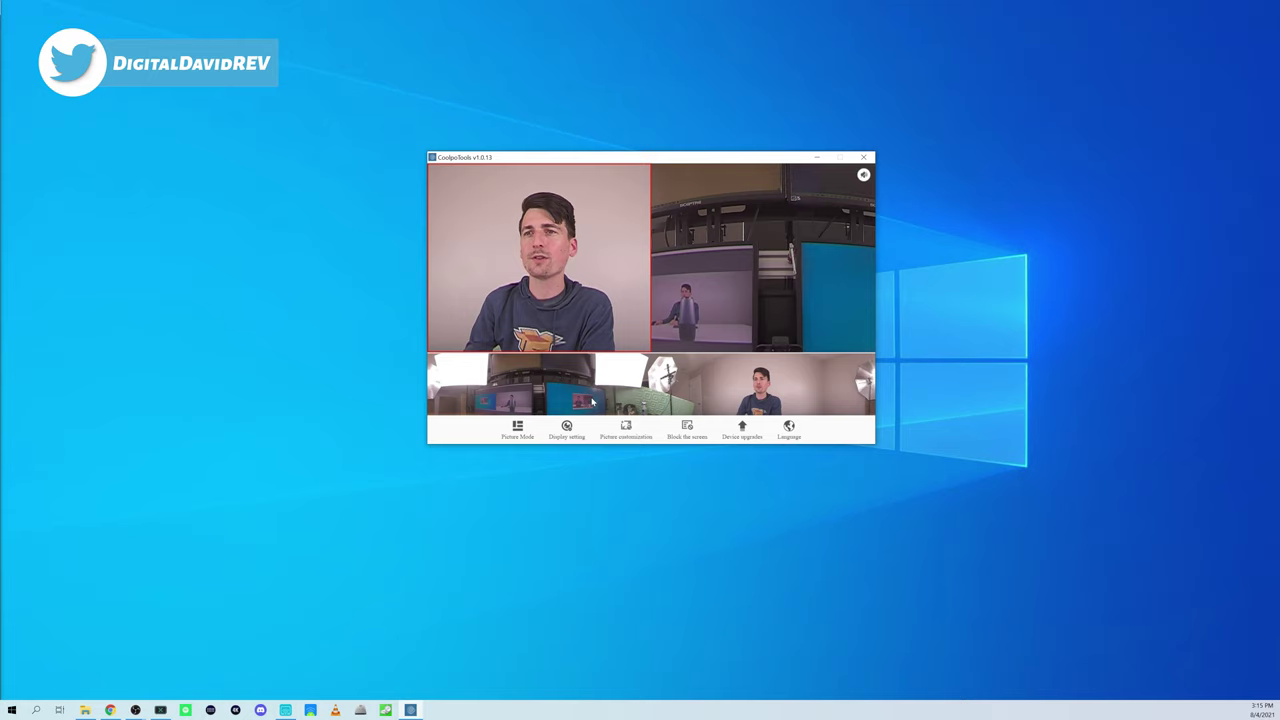
pyautogui.click(518, 432)
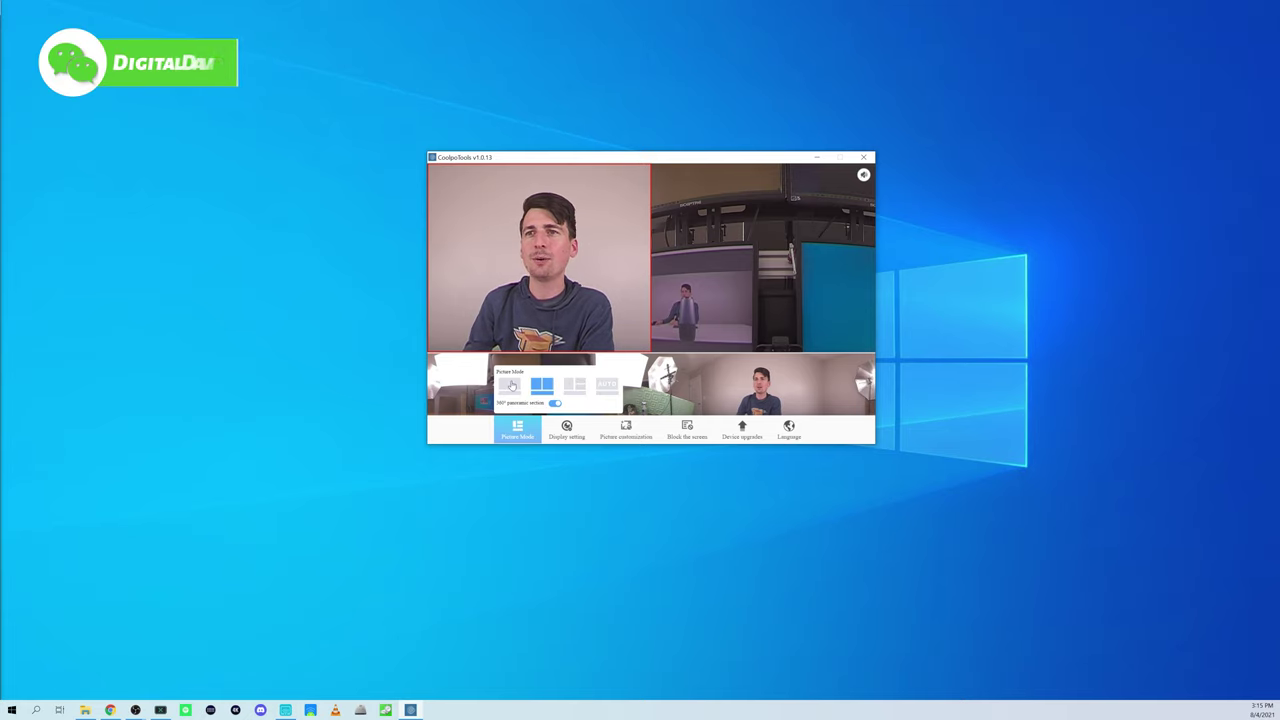
pyautogui.click(512, 385)
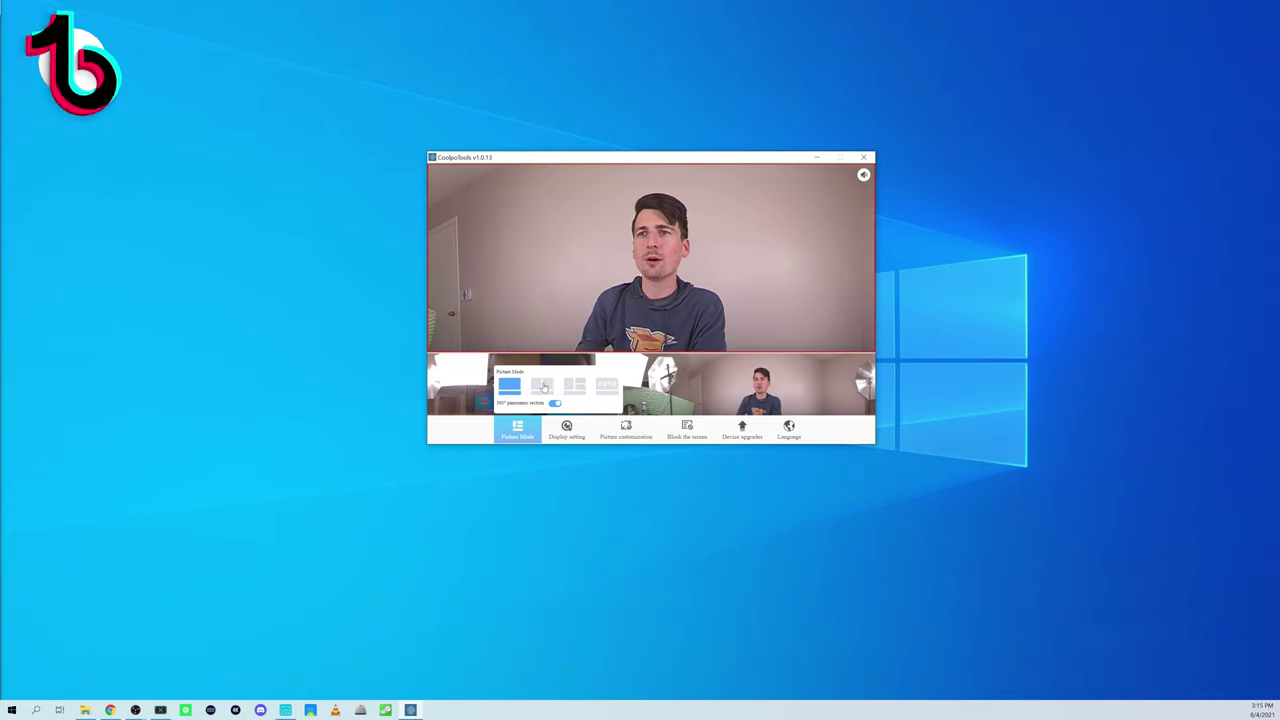
pyautogui.click(539, 389)
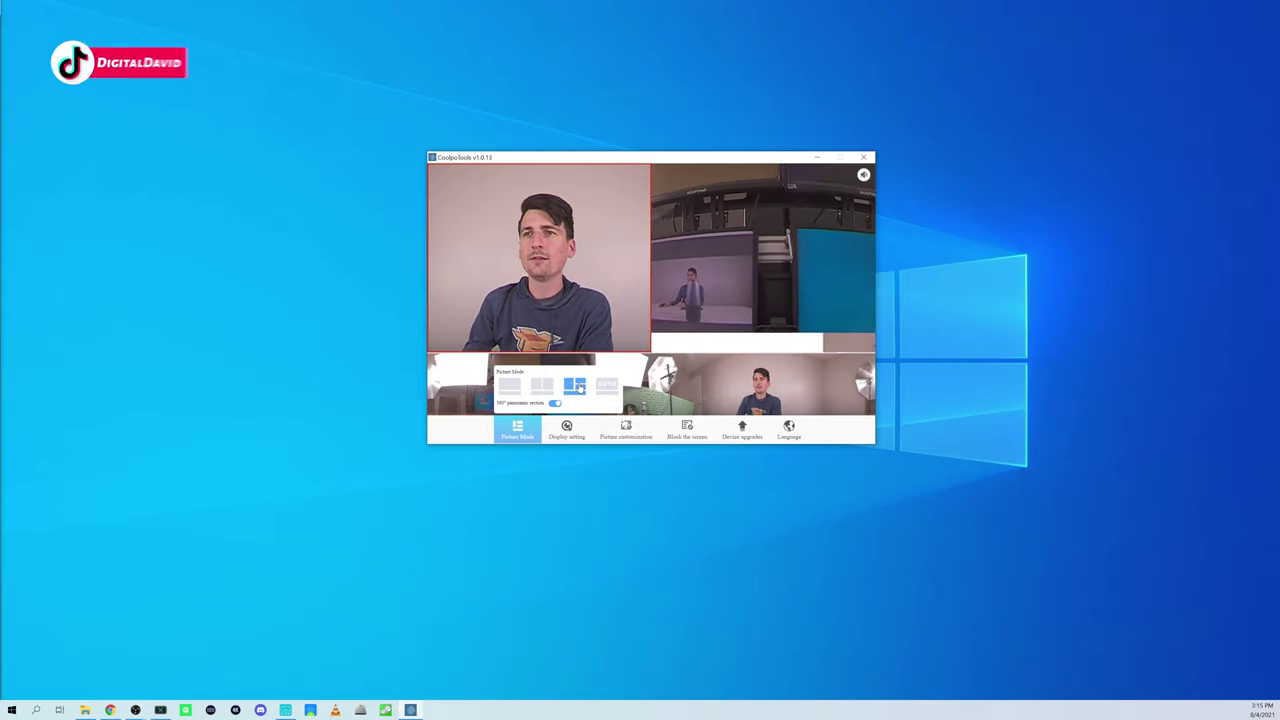
pyautogui.click(609, 389)
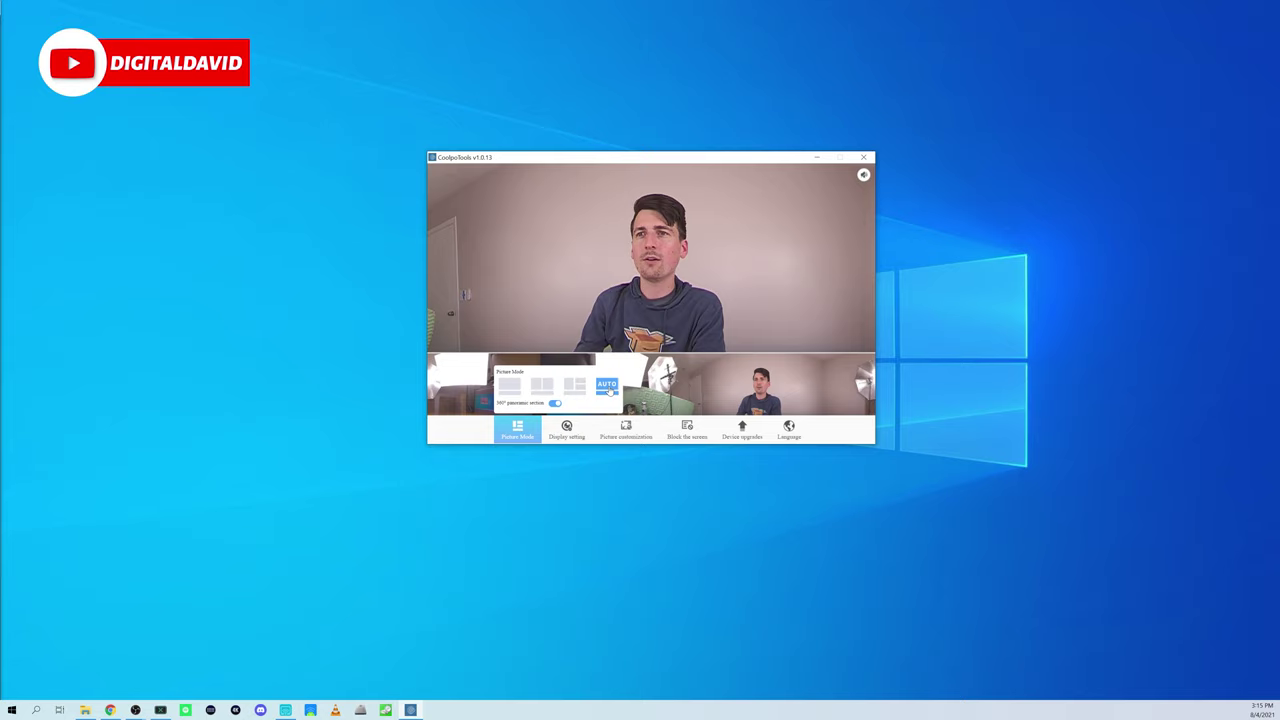
pyautogui.click(555, 404)
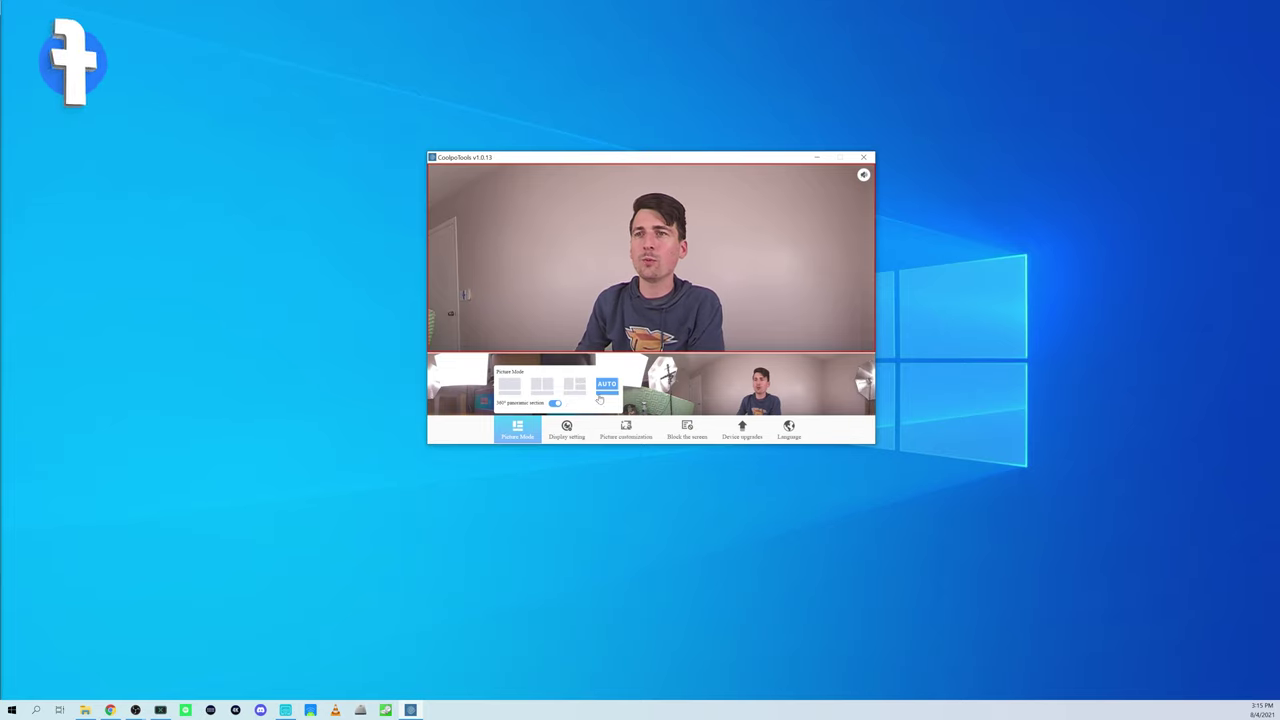
# Try raising the brightness to 100 in the display settings, and restore the default values
pyautogui.click(567, 430)
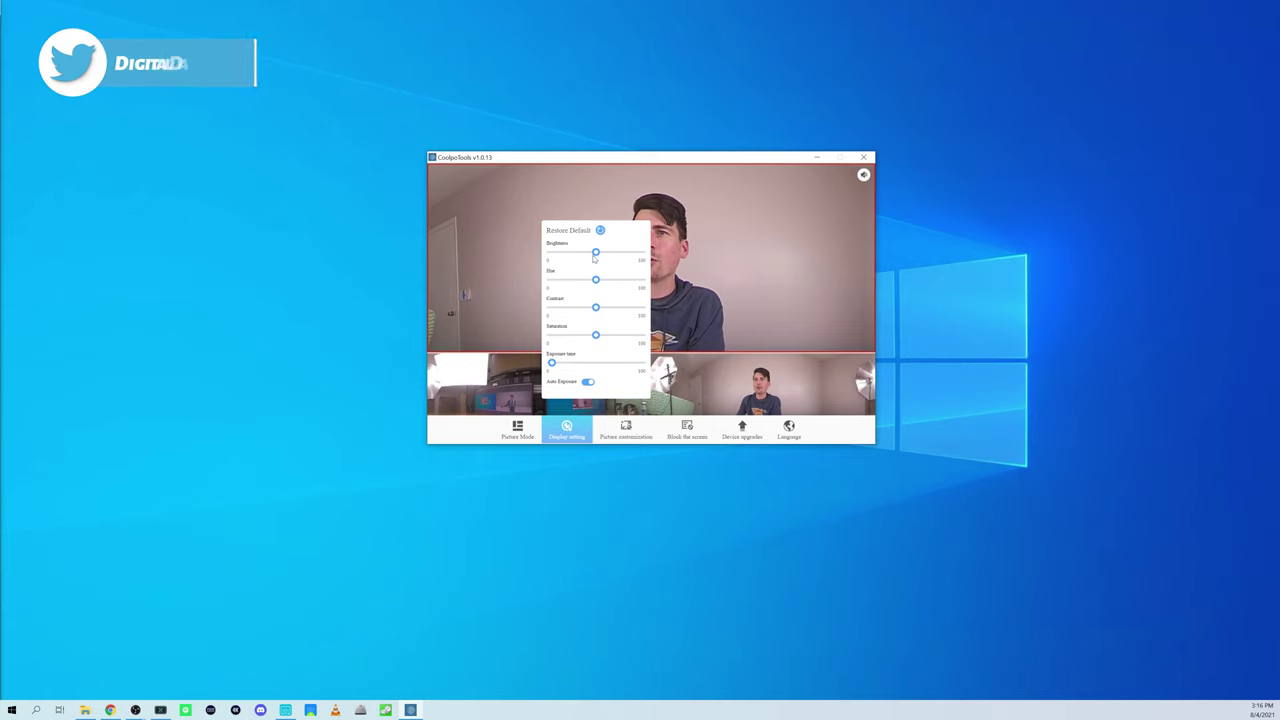
pyautogui.moveTo(613, 252); pyautogui.dragTo(565, 242)
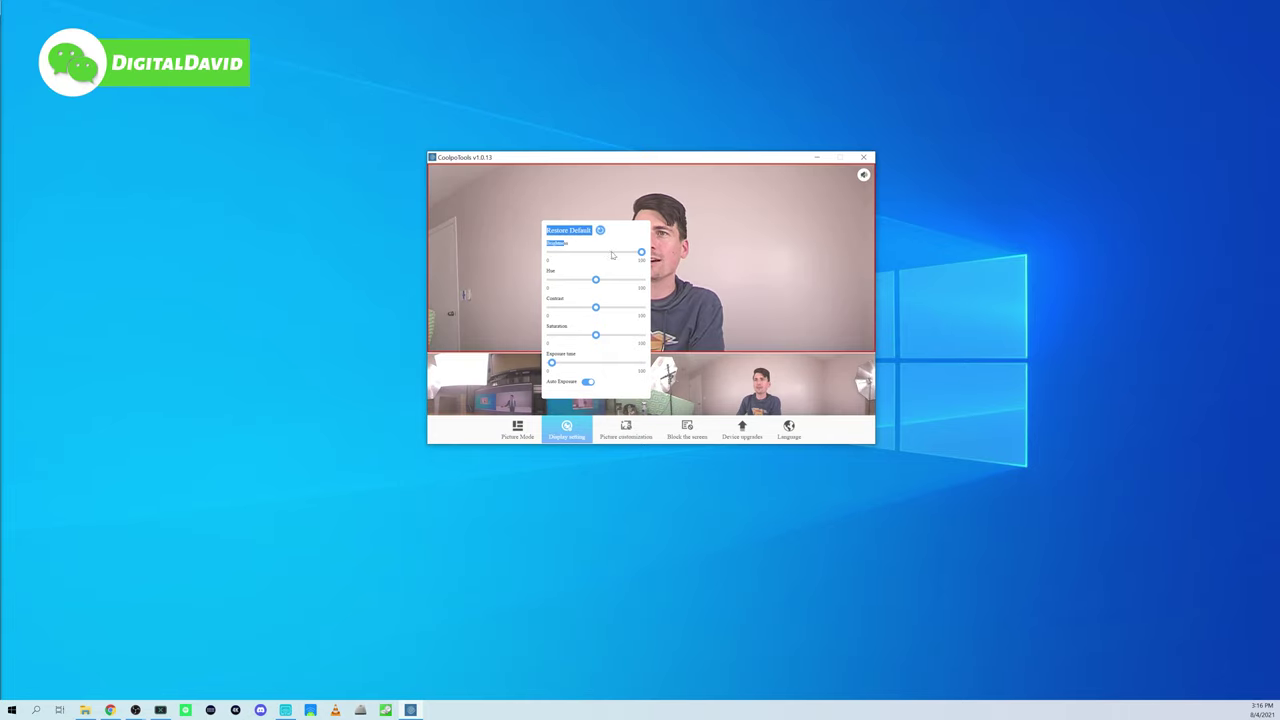
pyautogui.click(600, 231)
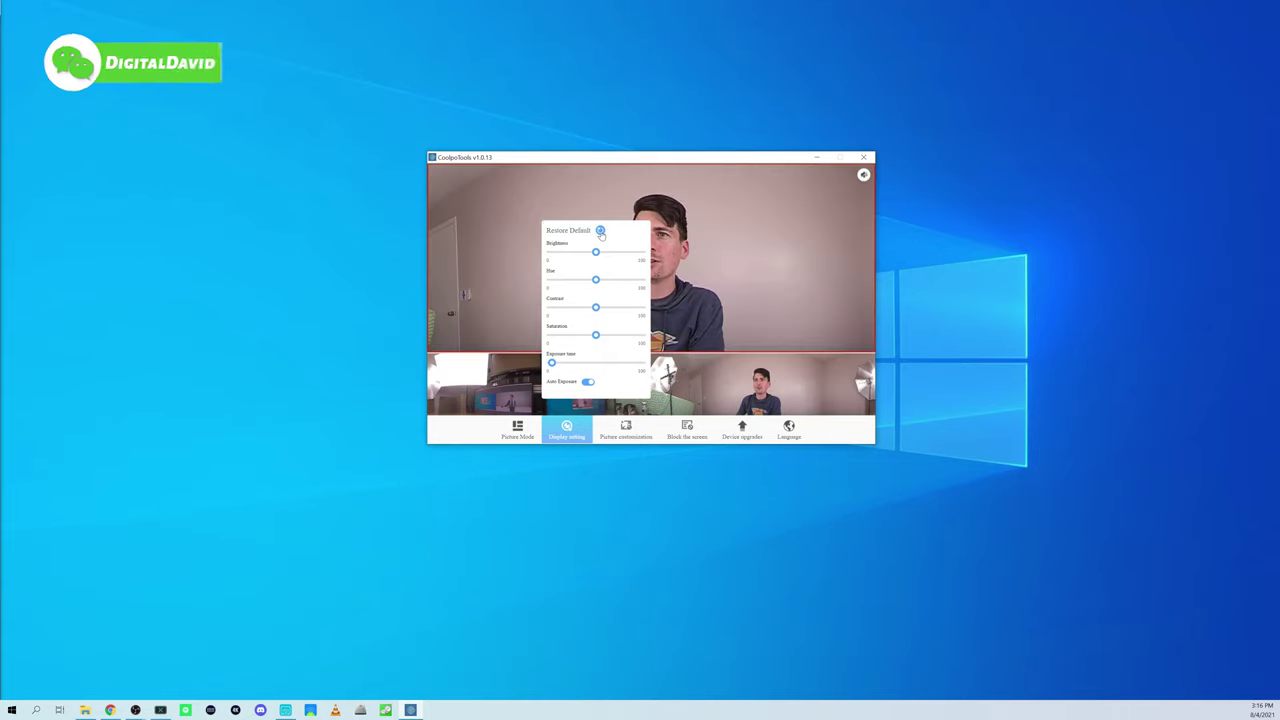
# Try different hue, contrast, saturation and exposure time levels with auto exposure off, and restore the default display settings
pyautogui.moveTo(598, 282); pyautogui.dragTo(642, 278)
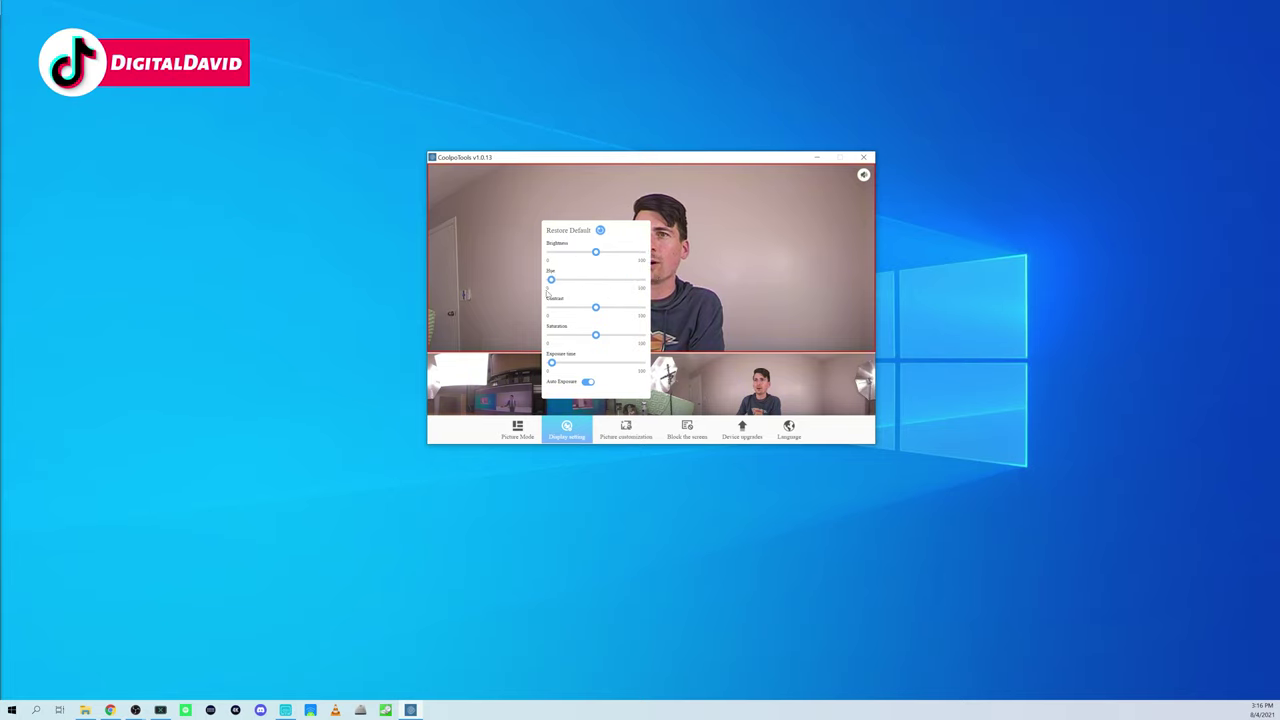
pyautogui.moveTo(535, 294); pyautogui.dragTo(601, 306)
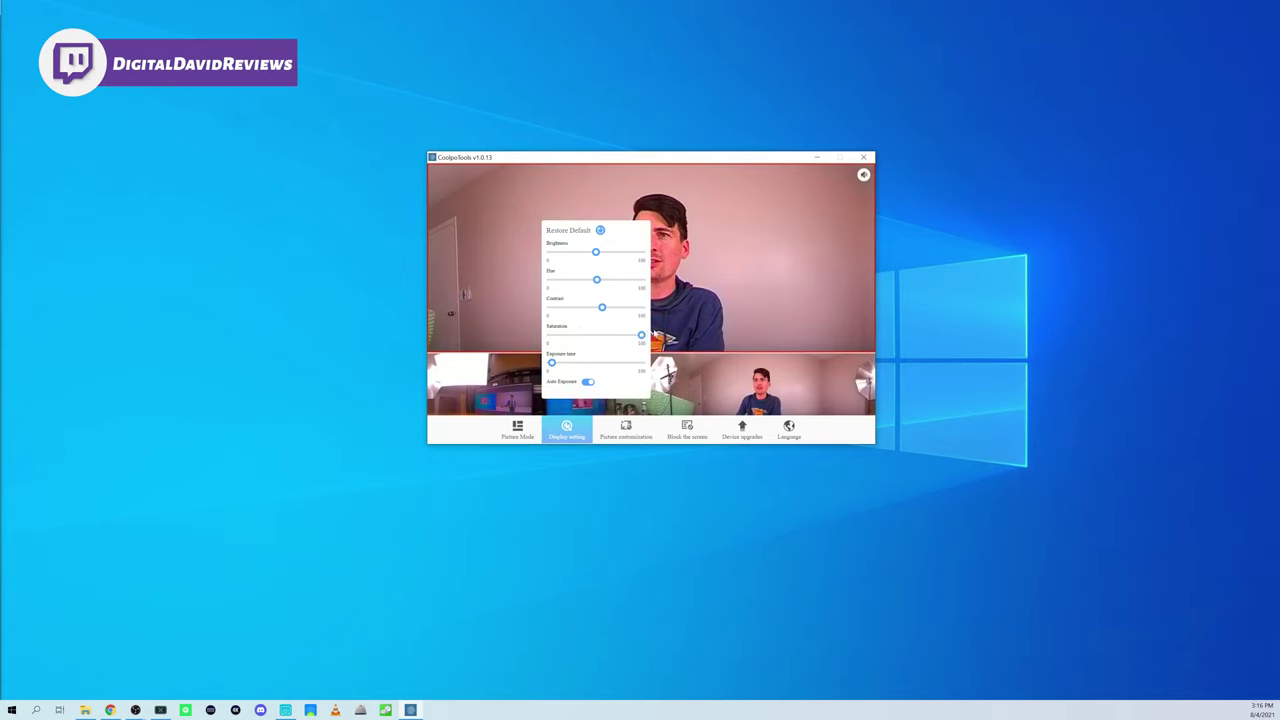
pyautogui.moveTo(612, 336)
pyautogui.mouseDown()
pyautogui.moveTo(535, 348)
pyautogui.moveTo(598, 338)
pyautogui.mouseUp()
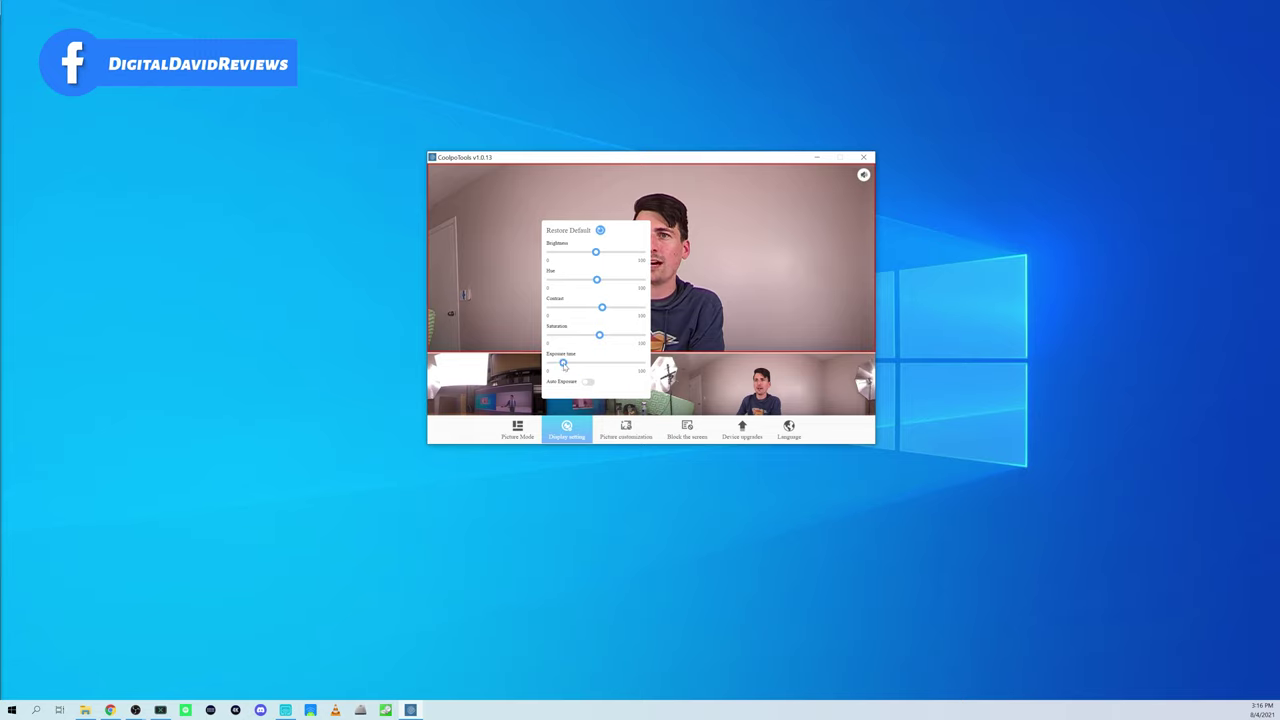
pyautogui.moveTo(564, 366); pyautogui.dragTo(527, 375)
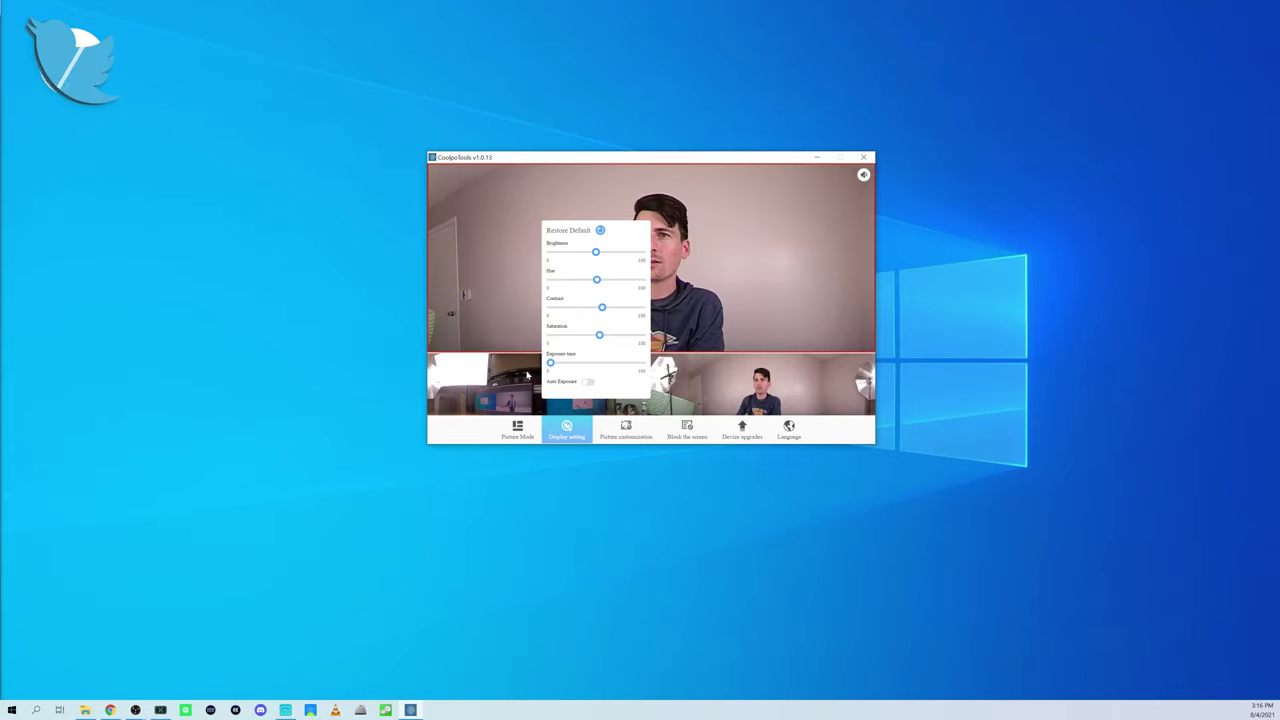
pyautogui.click(587, 383)
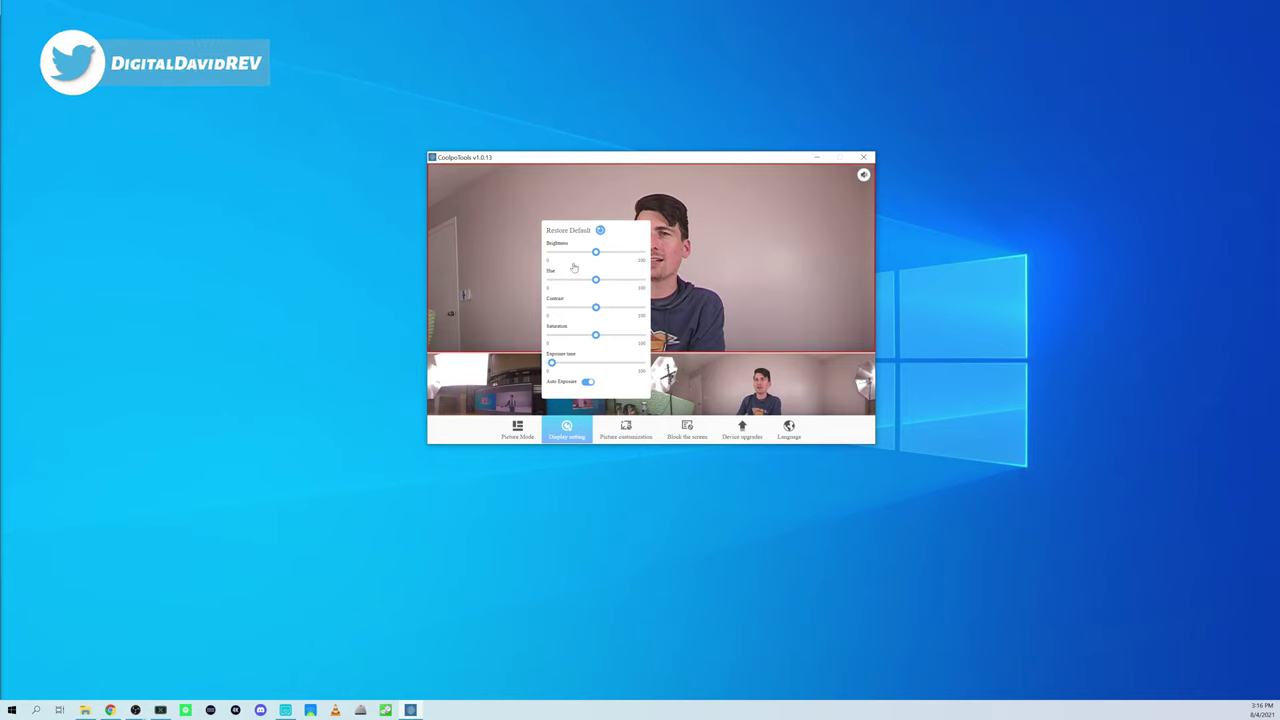
pyautogui.click(559, 431)
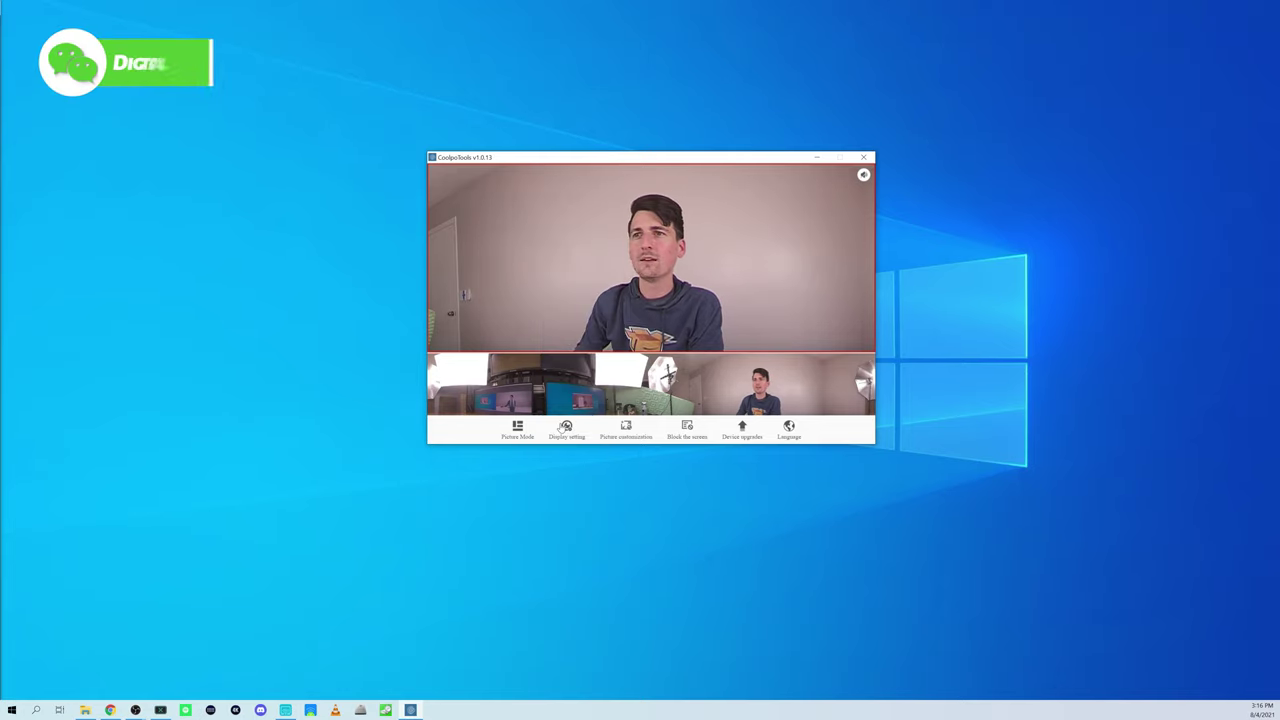
# Switch from AUTO to the single picture mode and lock the picture for customization
pyautogui.click(628, 436)
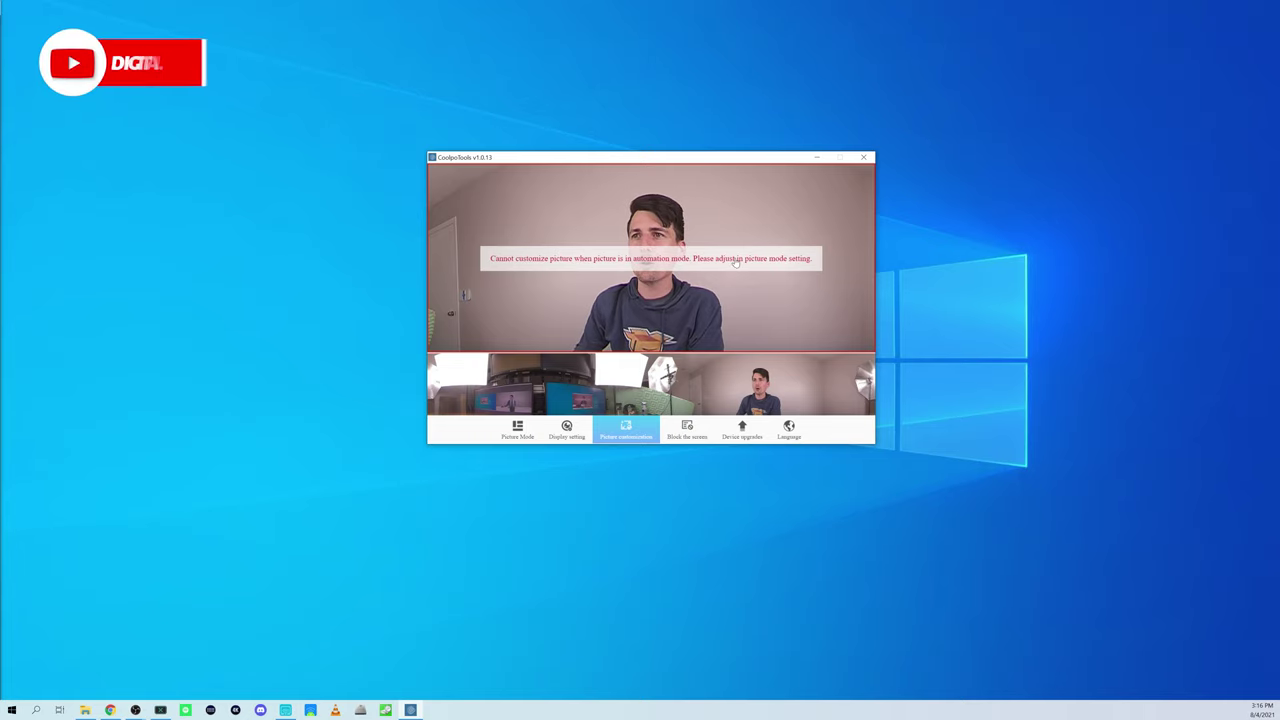
pyautogui.click(518, 428)
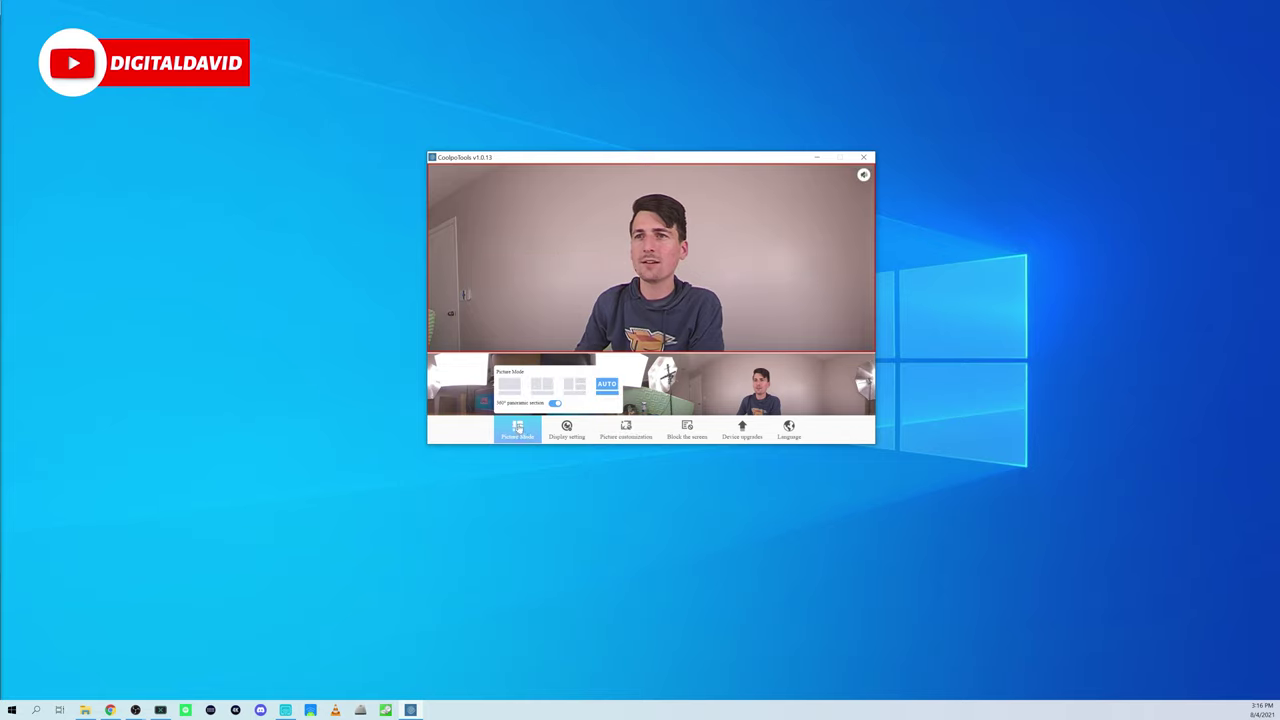
pyautogui.click(517, 388)
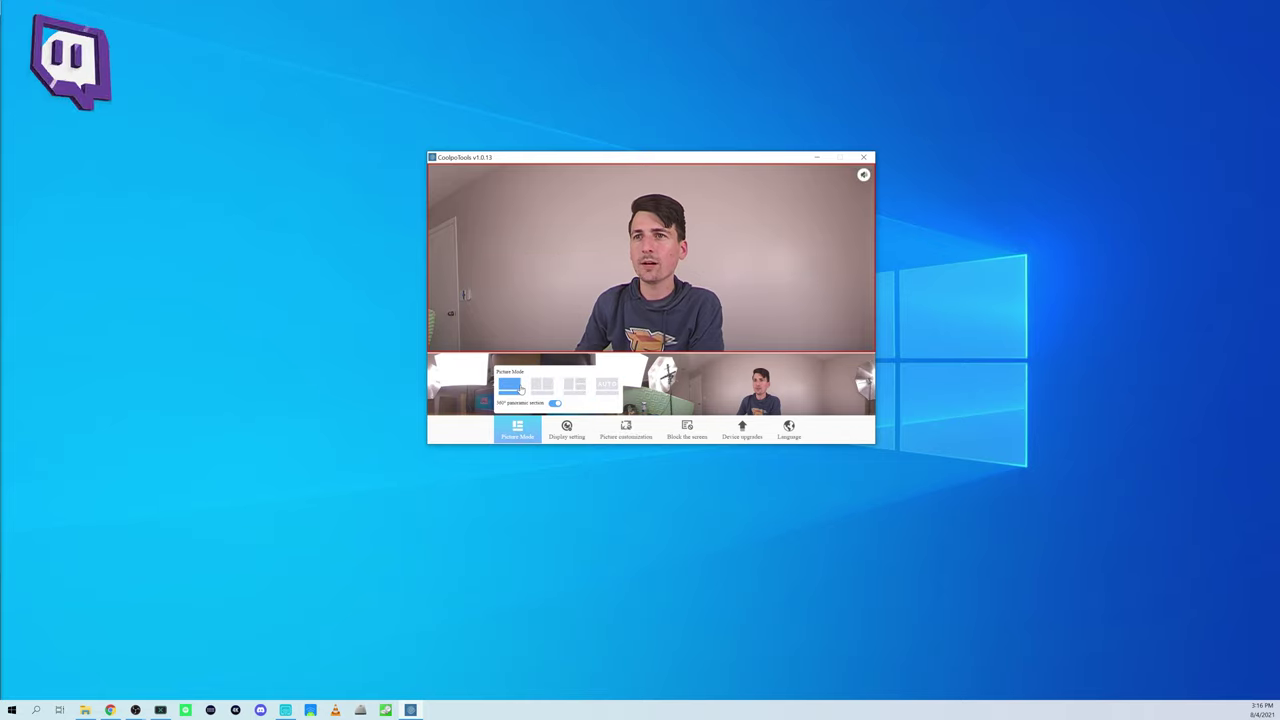
pyautogui.click(627, 431)
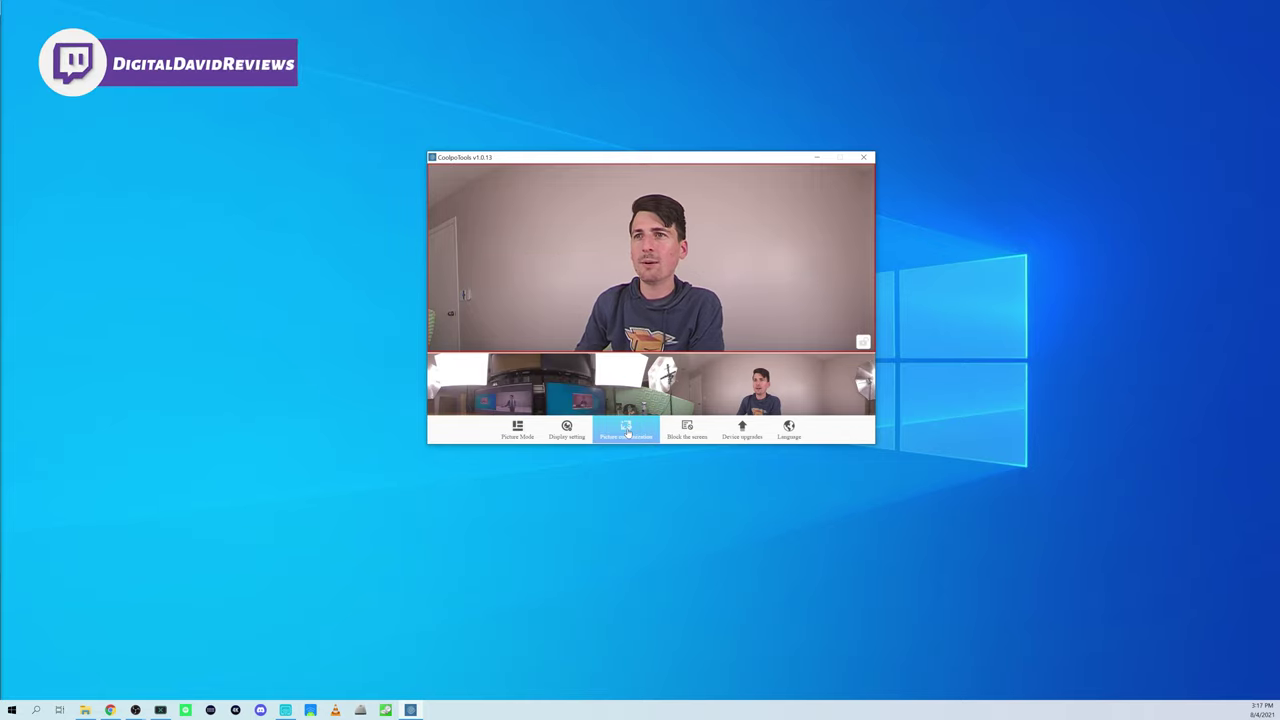
pyautogui.click(865, 345)
# Zoom the single camera picture out to a wide view of the room
pyautogui.click(634, 256)
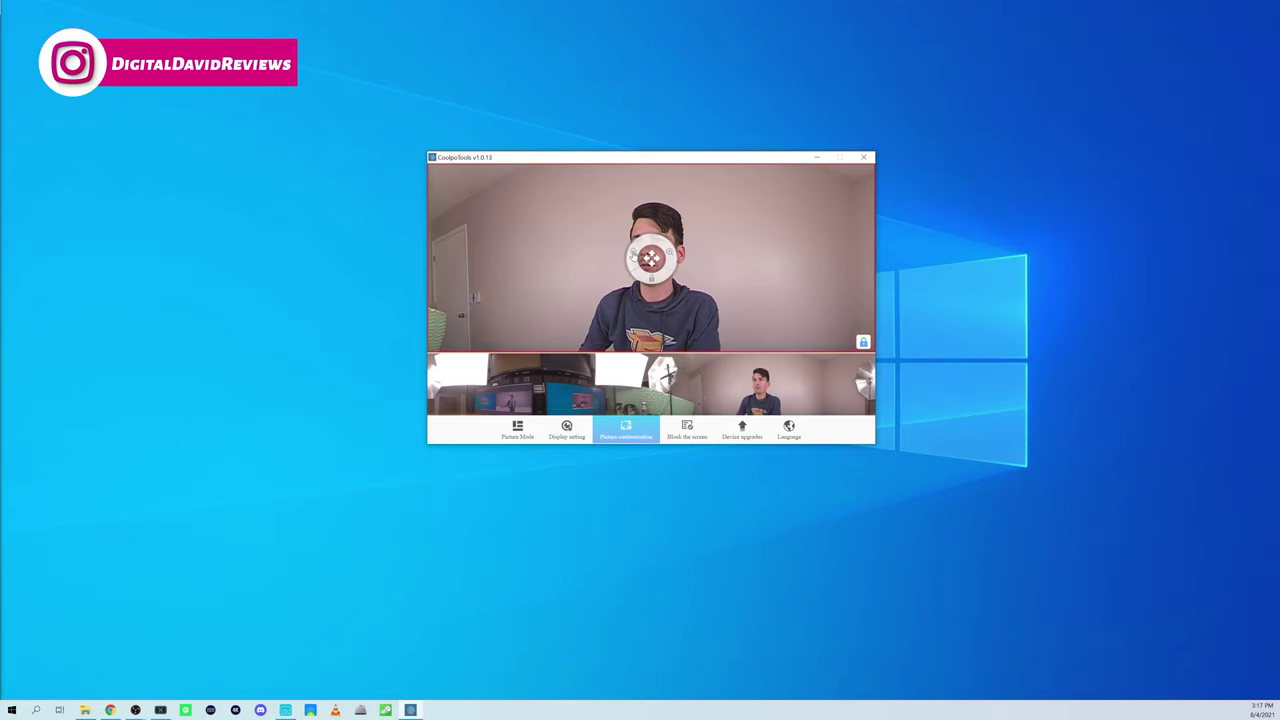
pyautogui.click(634, 256)
pyautogui.click(634, 256)
pyautogui.click(634, 256)
pyautogui.moveTo(651, 259); pyautogui.dragTo(651, 258)
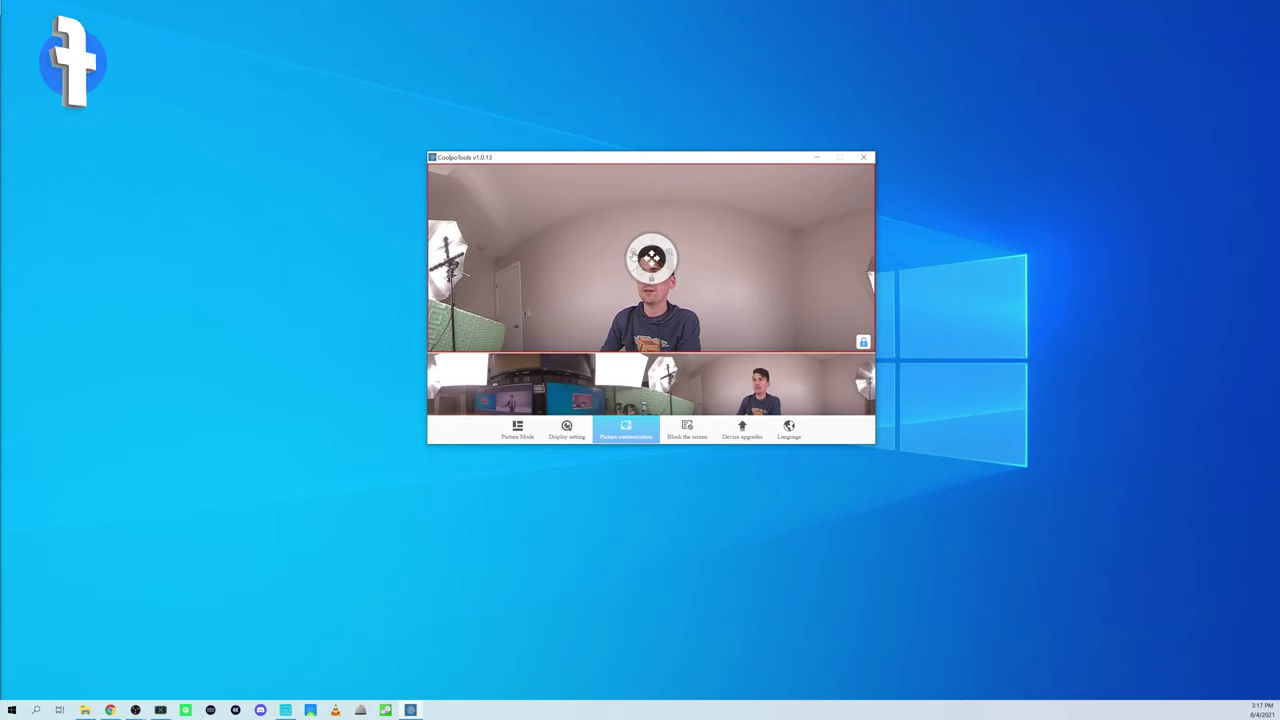
# Zoom the single camera picture in and pan it across the room to the umbrella light beside the seated man
pyautogui.click(671, 258)
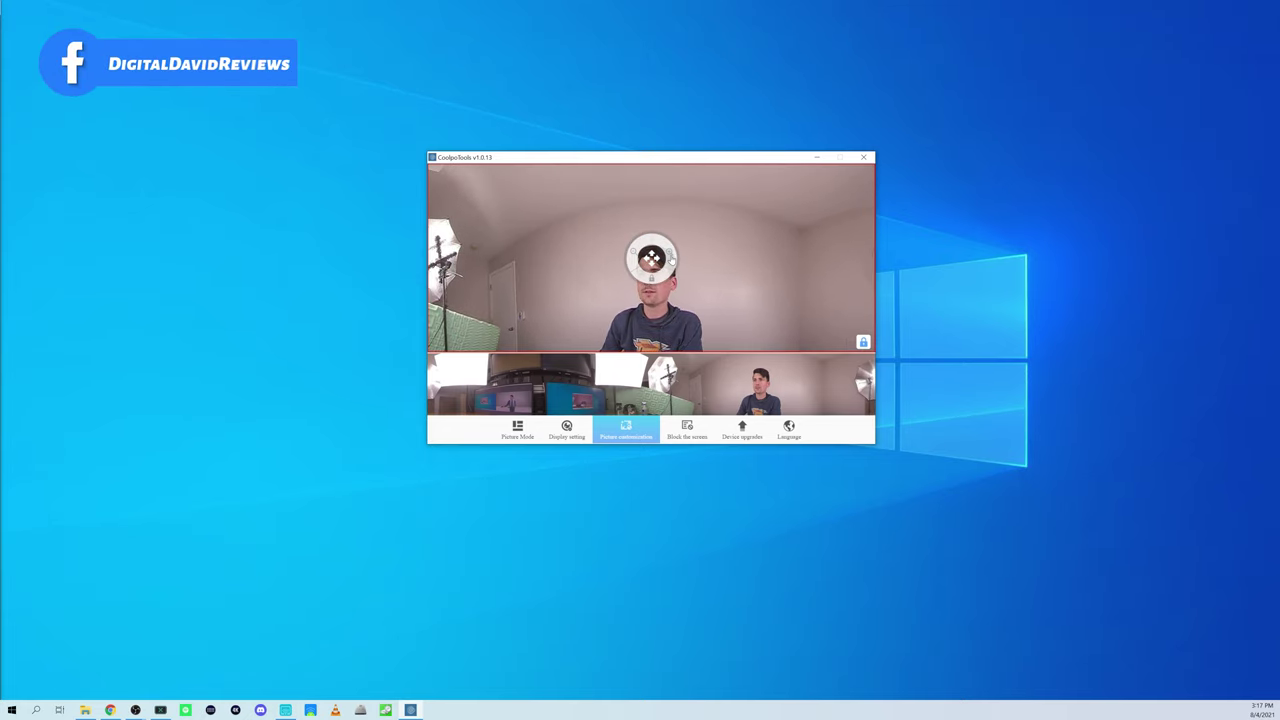
pyautogui.click(671, 258)
pyautogui.click(671, 259)
pyautogui.click(671, 259)
pyautogui.click(671, 259)
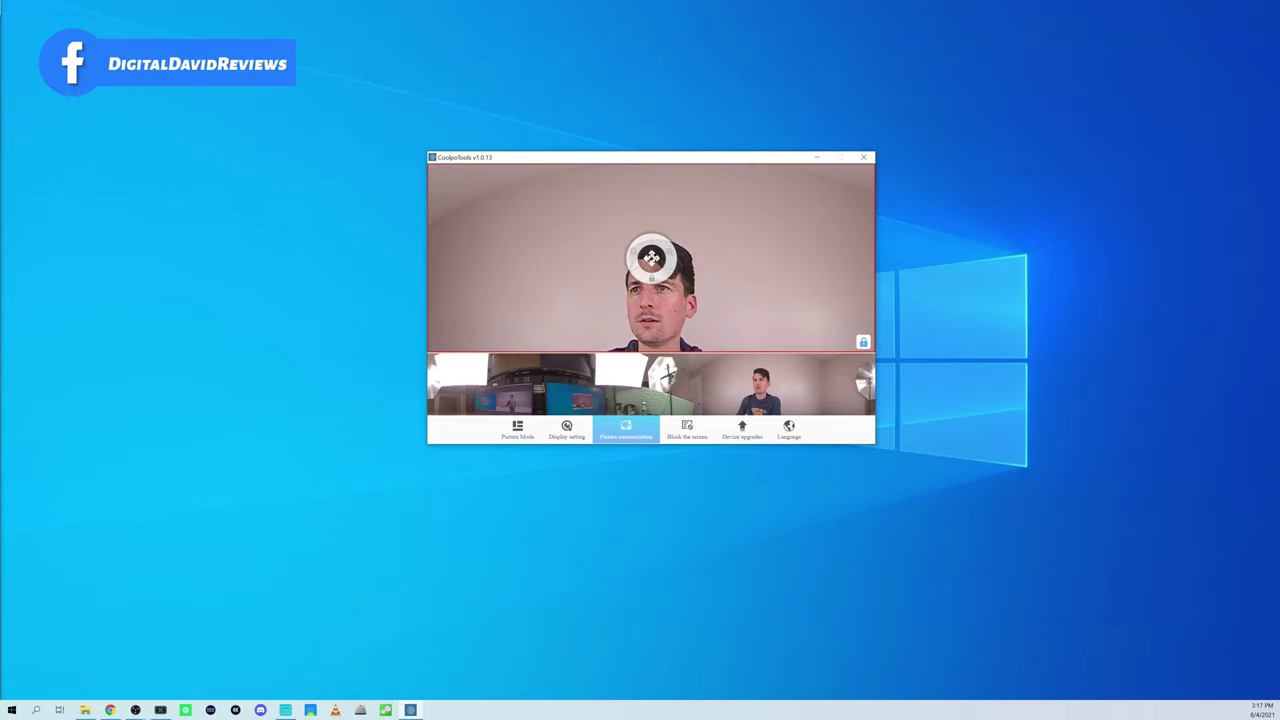
pyautogui.moveTo(652, 259)
pyautogui.mouseDown()
pyautogui.moveTo(654, 294)
pyautogui.moveTo(480, 309)
pyautogui.moveTo(534, 280)
pyautogui.moveTo(651, 259)
pyautogui.mouseUp()
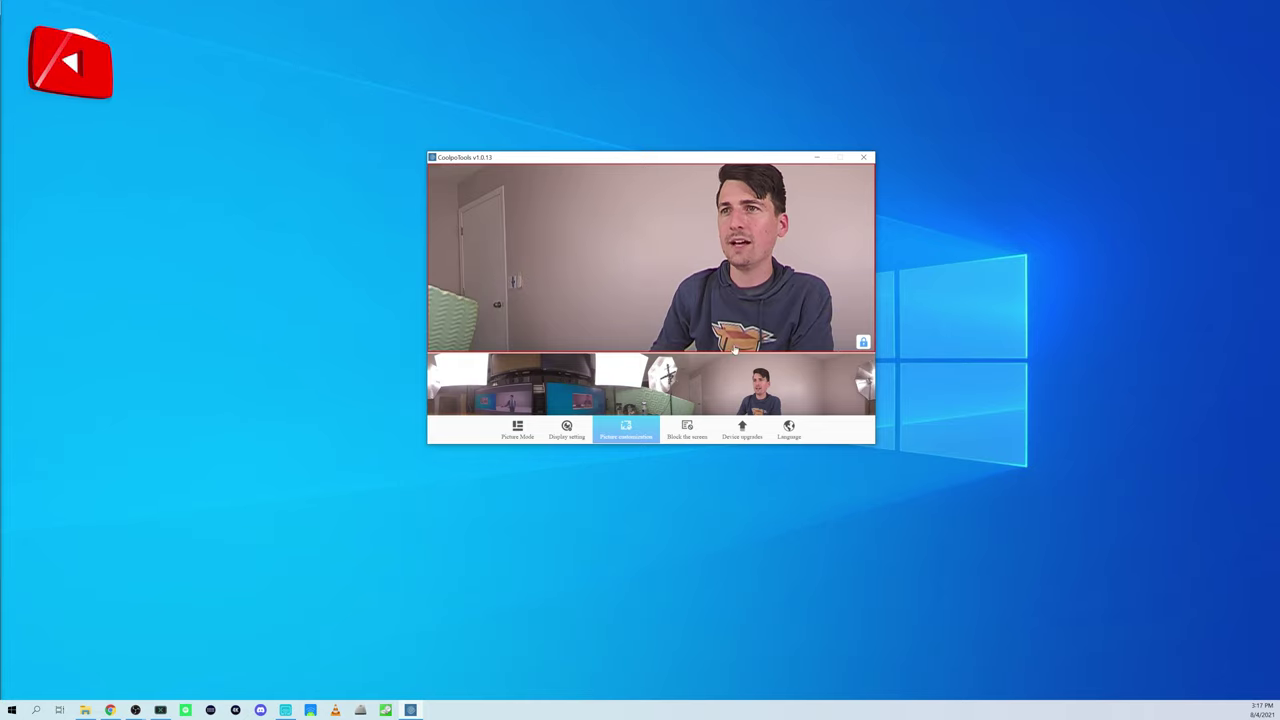
pyautogui.moveTo(651, 259)
pyautogui.moveTo(651, 258)
pyautogui.mouseDown()
pyautogui.moveTo(686, 251)
pyautogui.moveTo(662, 262)
pyautogui.mouseUp()
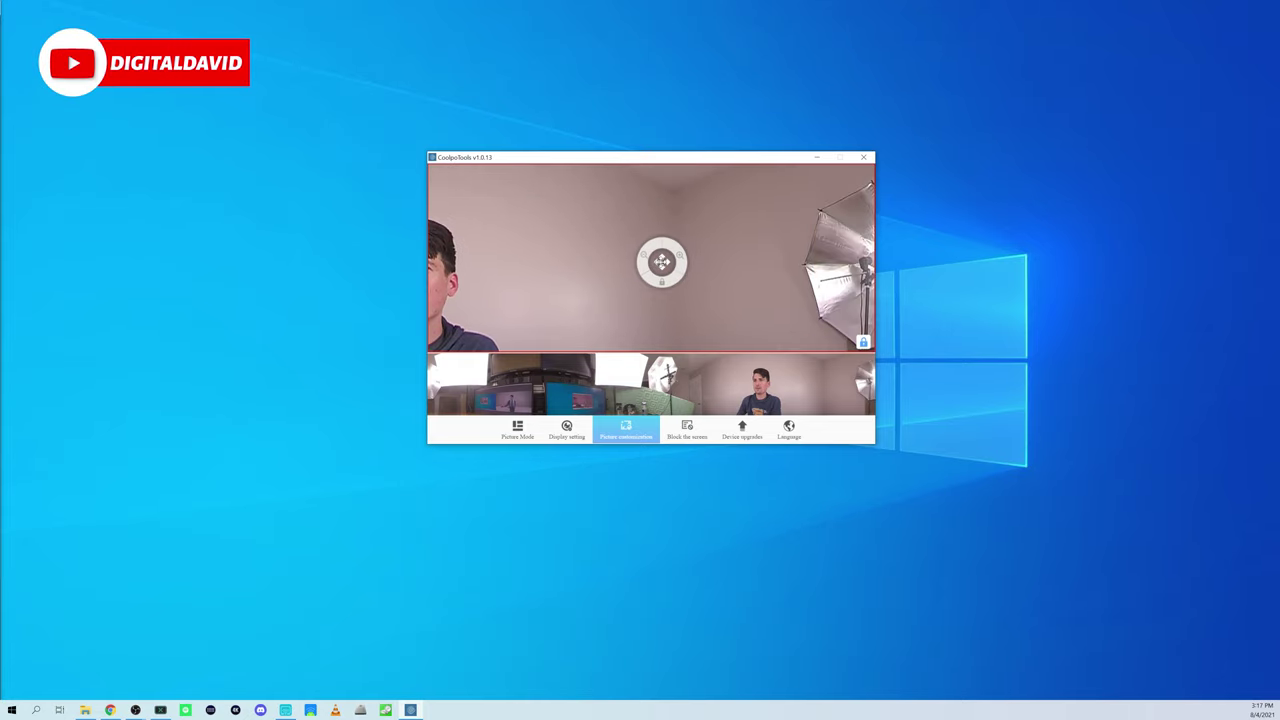
# Switch to the two-way split picture mode and lock the picture showing the monitors for customization
pyautogui.click(517, 430)
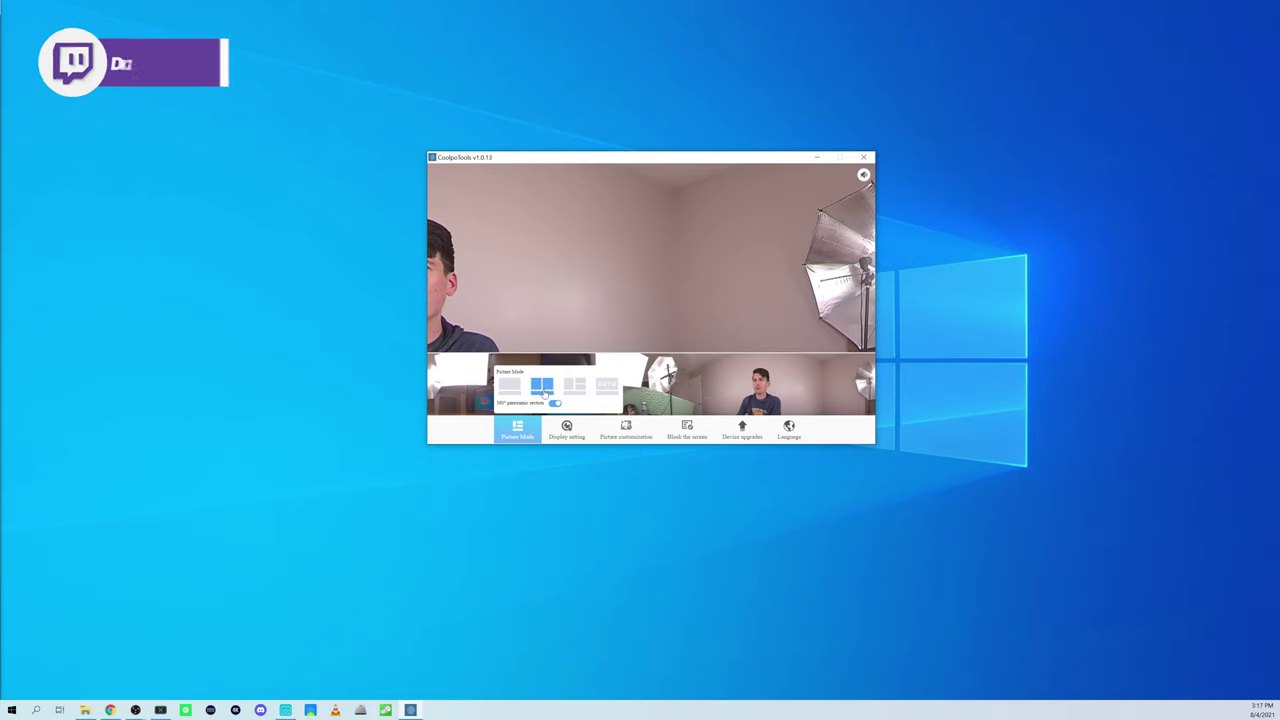
pyautogui.click(543, 390)
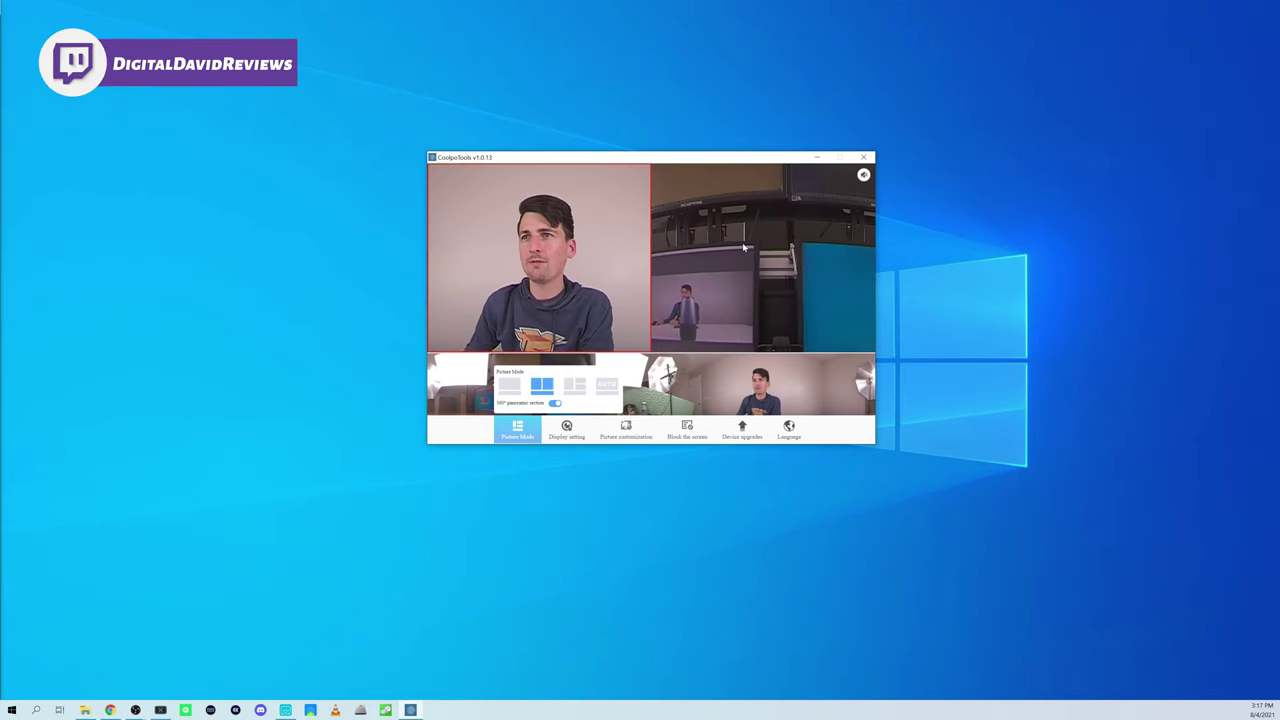
pyautogui.click(789, 218)
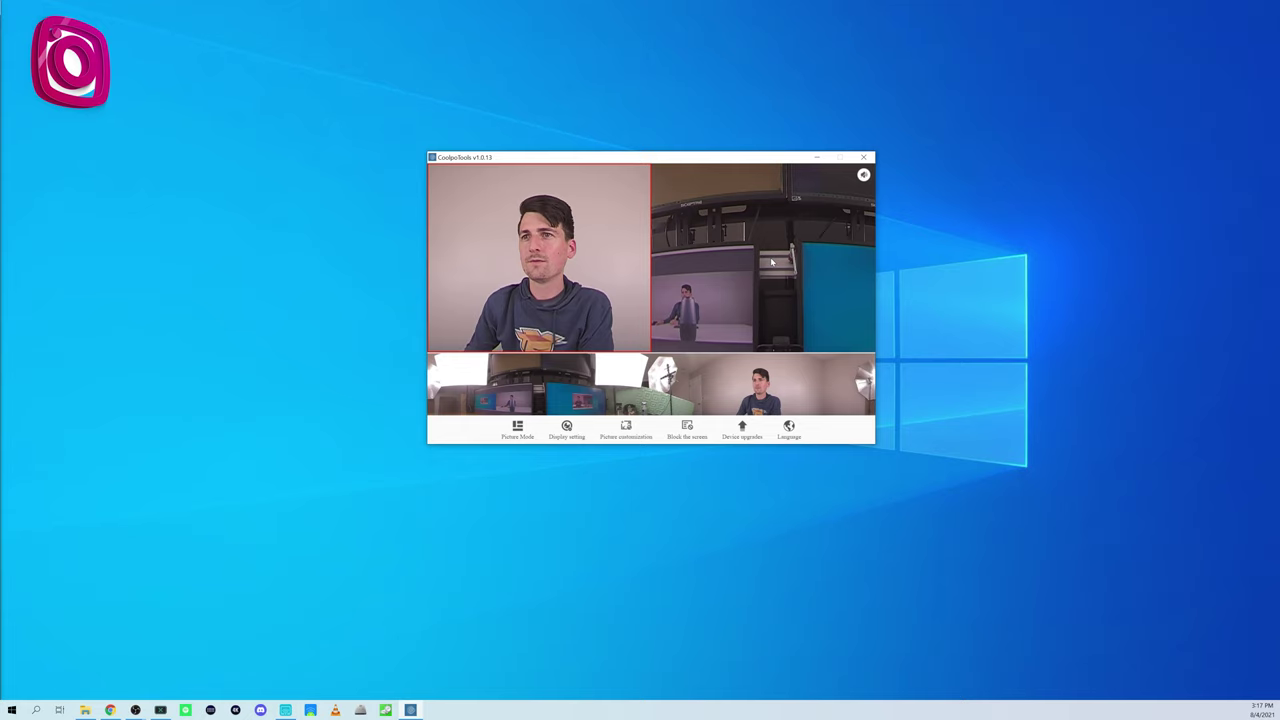
pyautogui.click(633, 428)
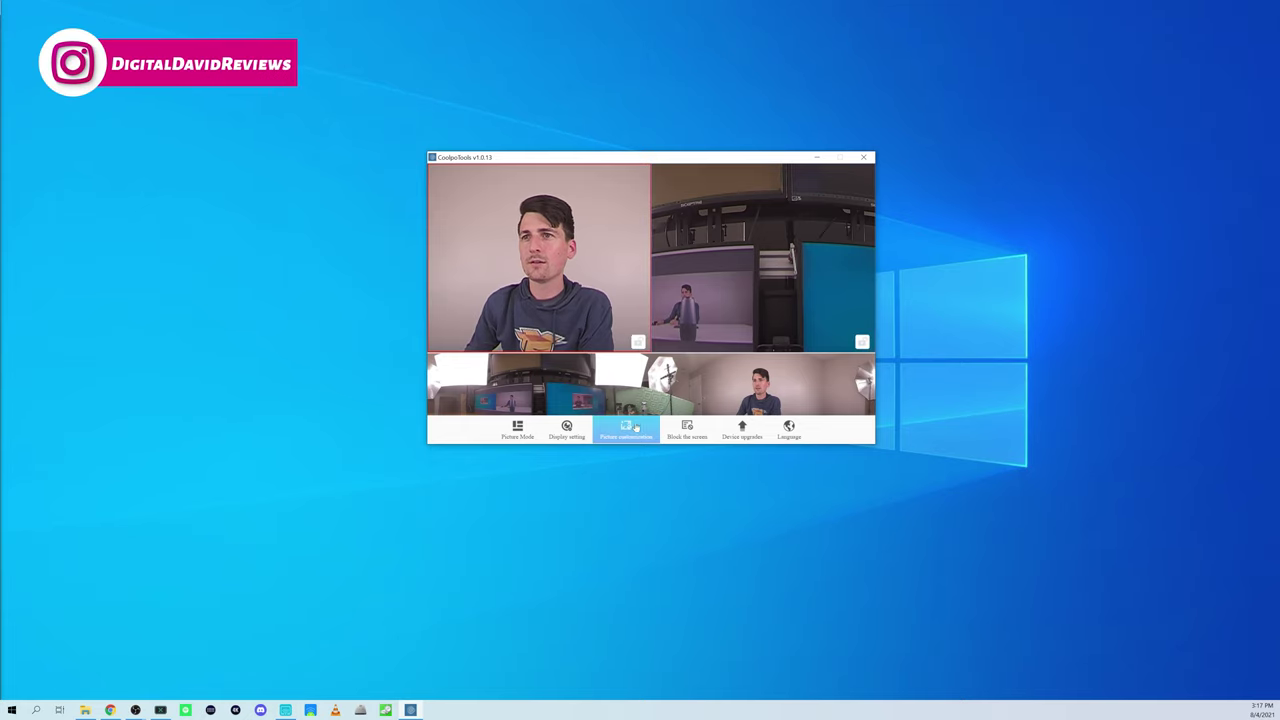
pyautogui.click(752, 290)
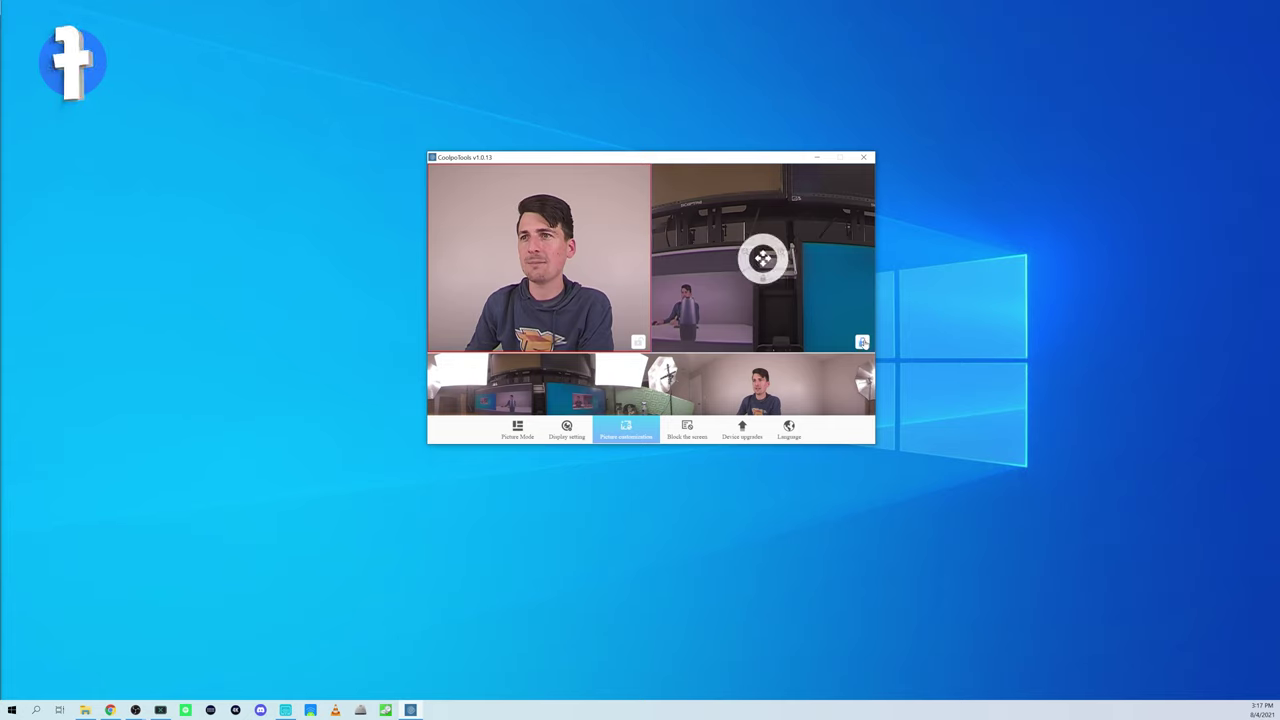
# Zoom the locked split picture out to a wider view and pan it around the room until it frames the seated man
pyautogui.click(781, 258)
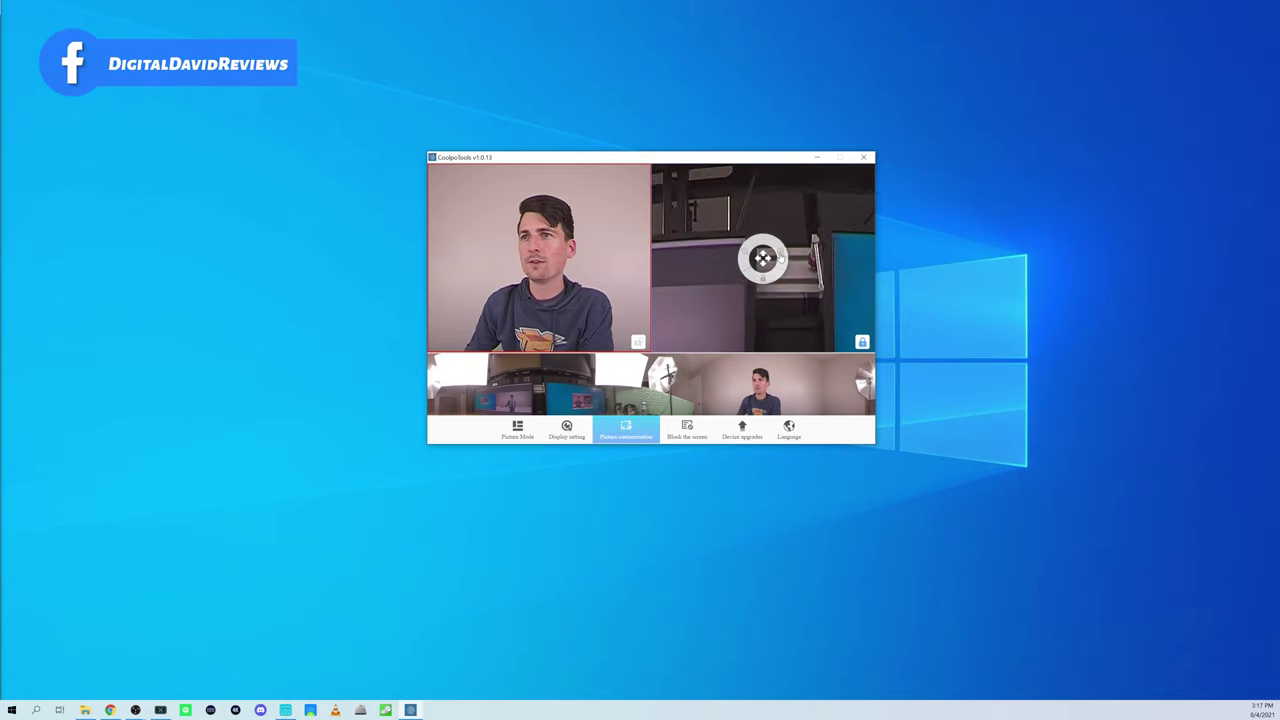
pyautogui.click(781, 257)
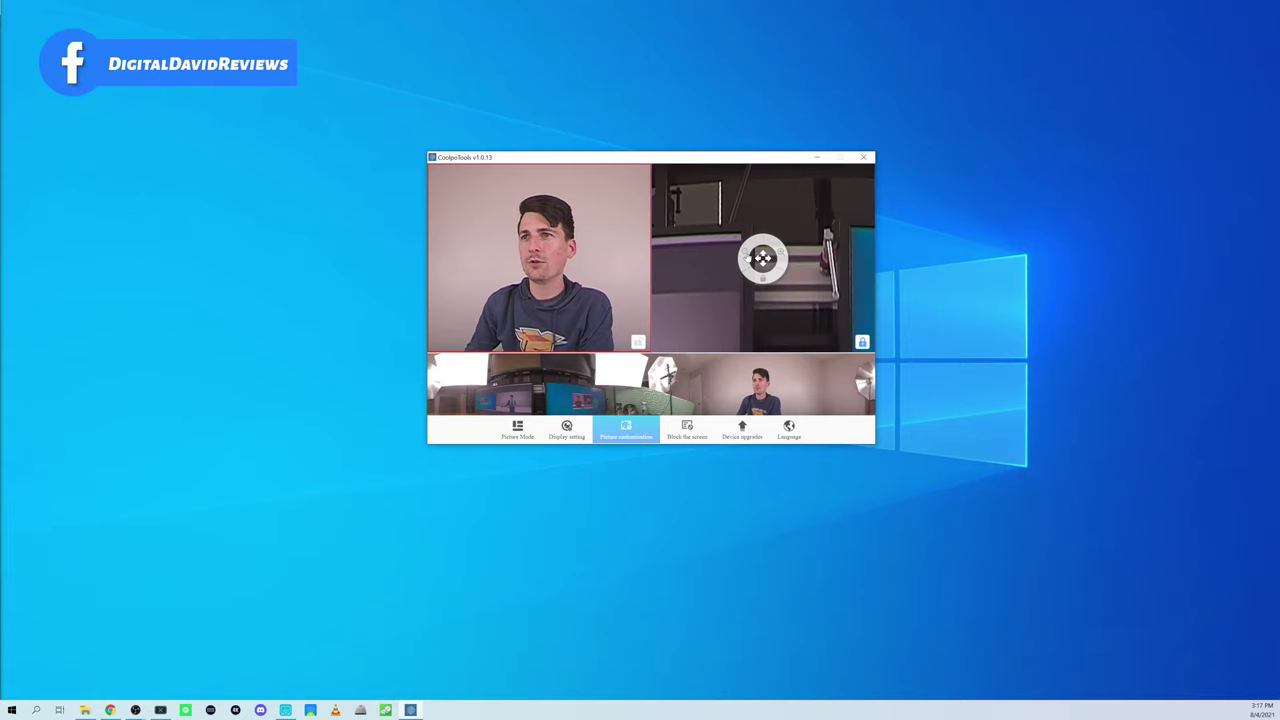
pyautogui.click(746, 257)
pyautogui.click(746, 257)
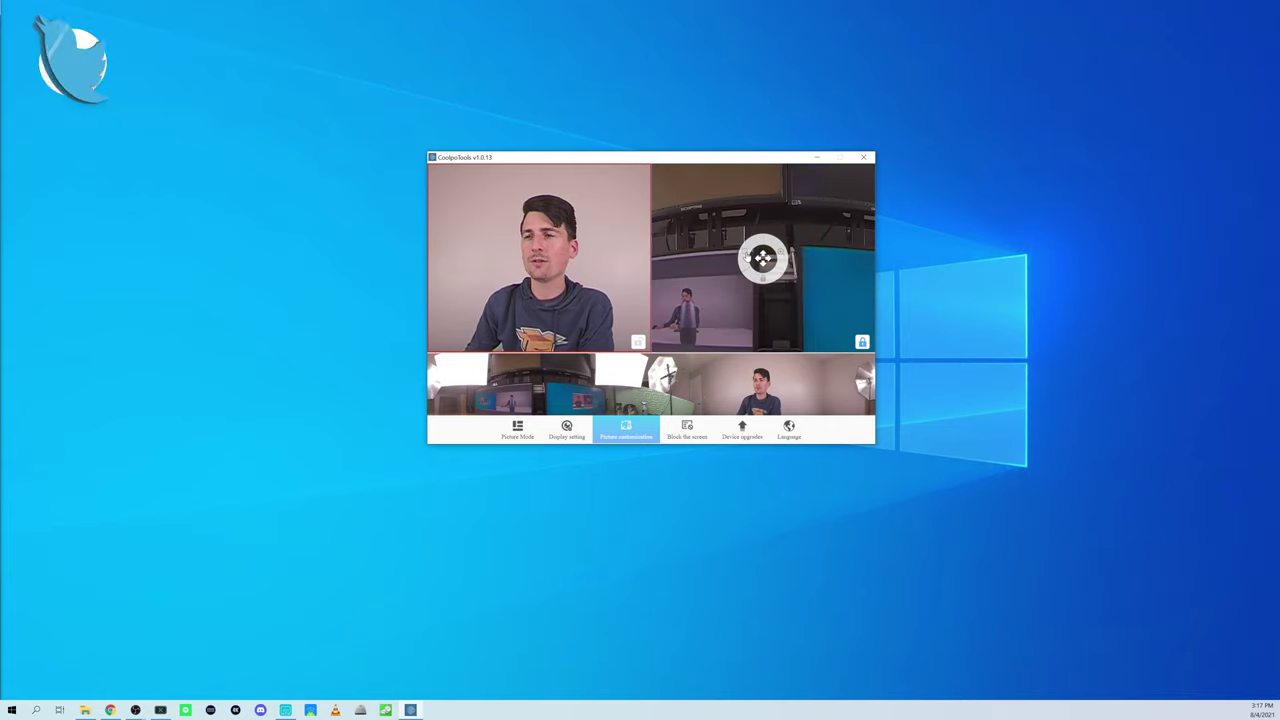
pyautogui.click(746, 257)
pyautogui.click(746, 257)
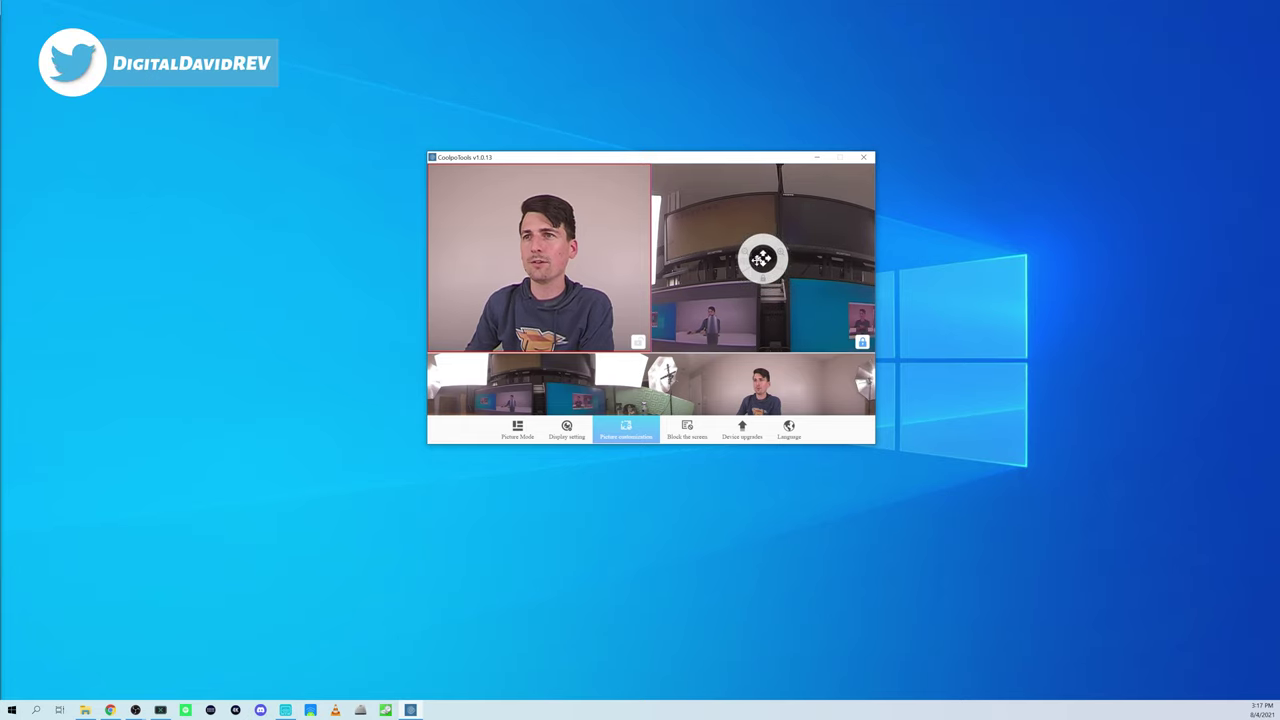
pyautogui.moveTo(762, 259); pyautogui.dragTo(790, 272)
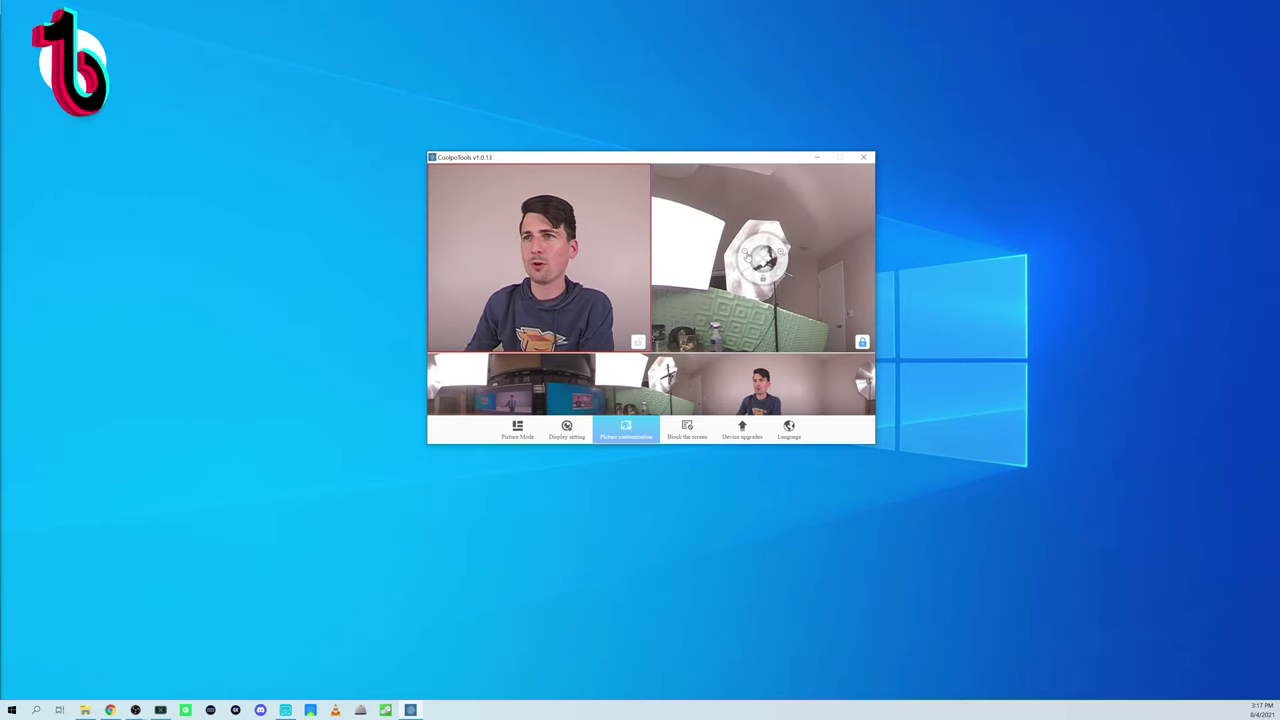
pyautogui.moveTo(763, 258); pyautogui.dragTo(798, 259)
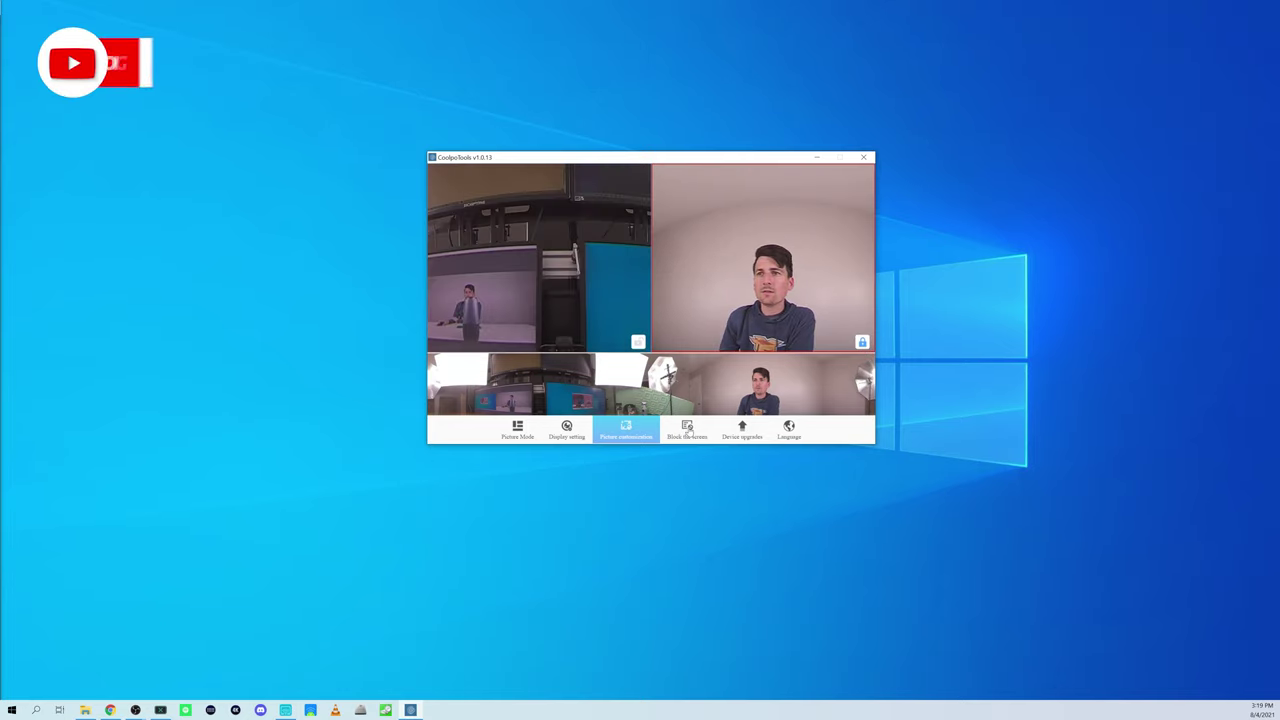
# Block two rectangular areas of the panorama, one over the seated man and a smaller one on the wall beside him
pyautogui.click(687, 430)
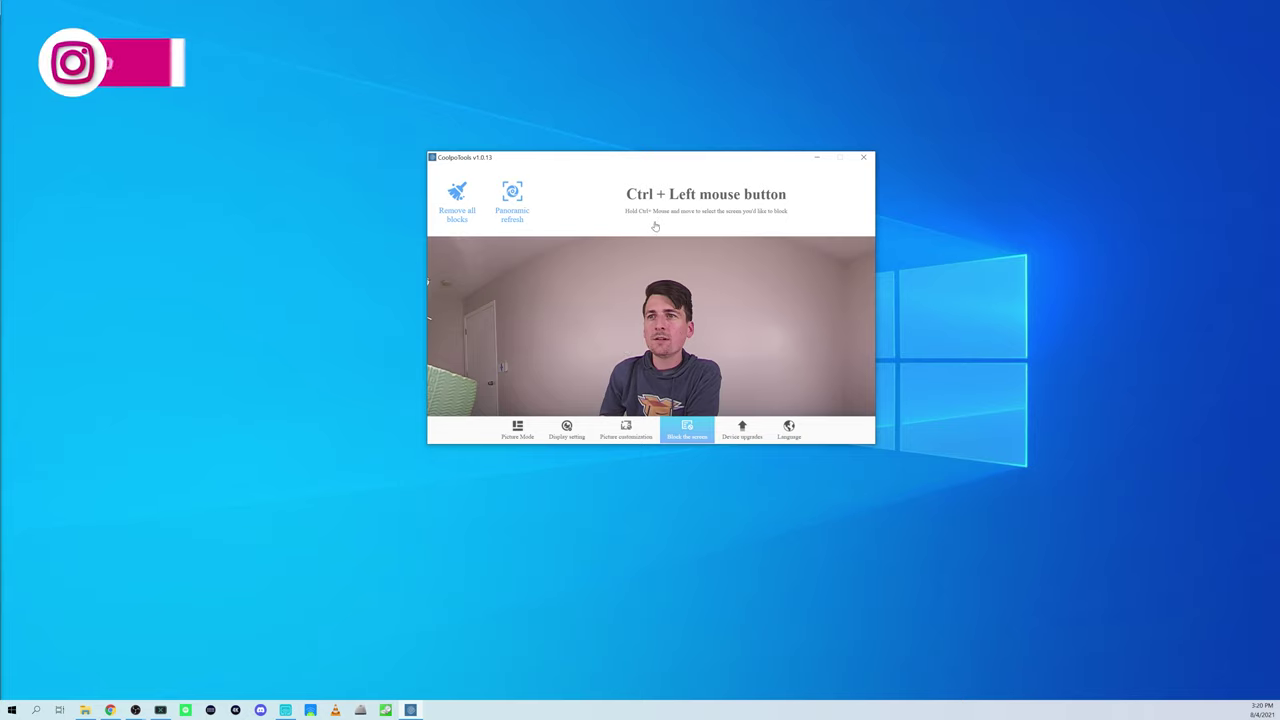
pyautogui.moveTo(592, 273)
pyautogui.mouseDown()
pyautogui.moveTo(820, 412)
pyautogui.moveTo(802, 393)
pyautogui.mouseUp()
pyautogui.moveTo(751, 353)
pyautogui.mouseDown()
pyautogui.moveTo(628, 346)
pyautogui.moveTo(756, 334)
pyautogui.mouseUp()
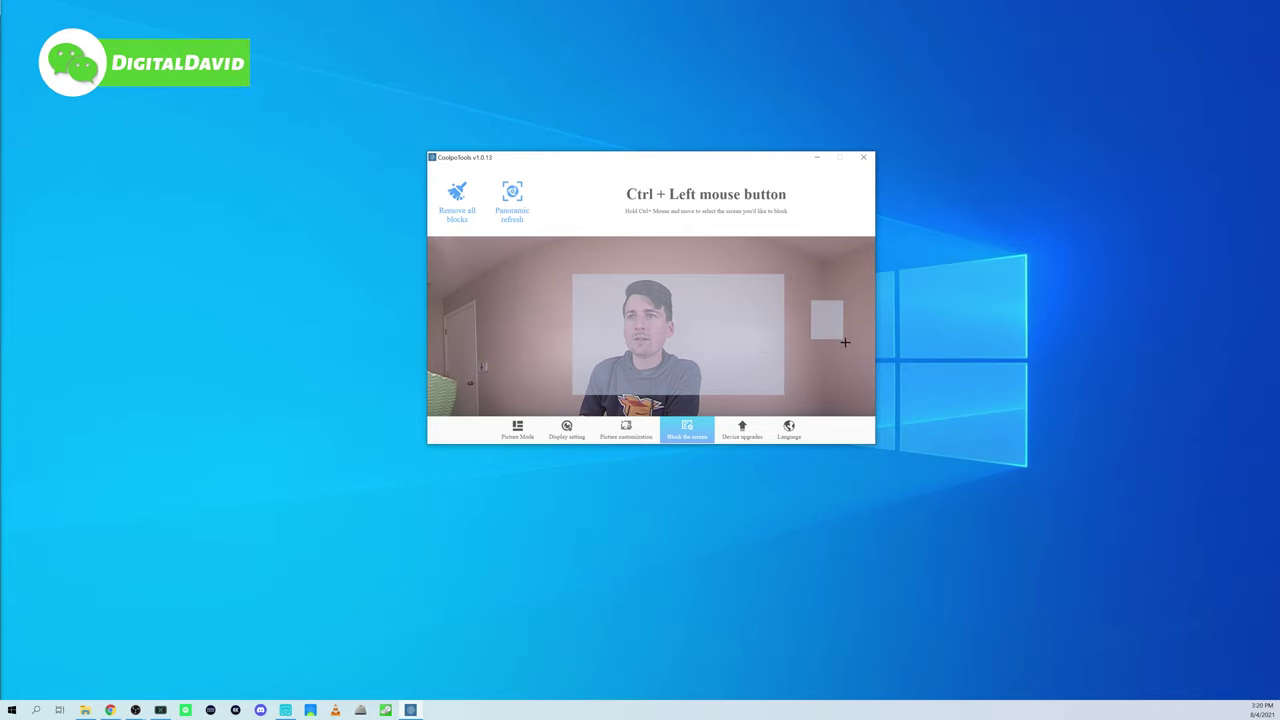
pyautogui.moveTo(845, 342); pyautogui.dragTo(883, 381)
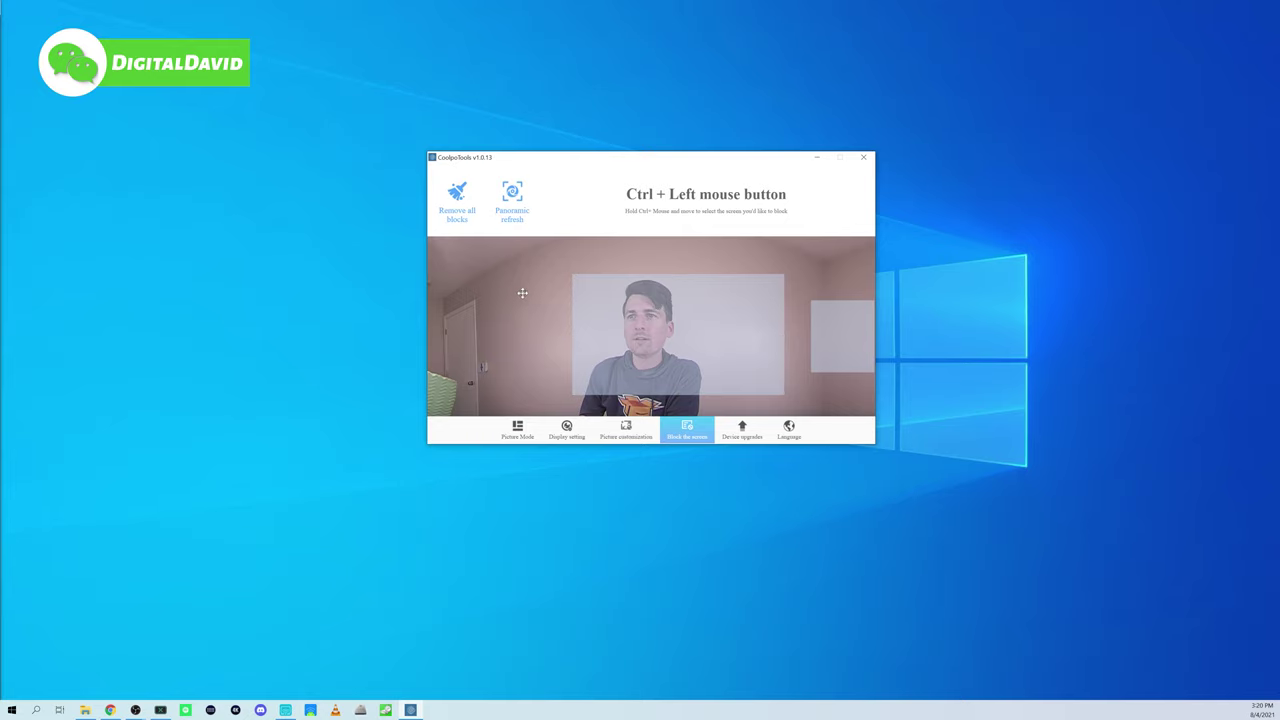
# Block a rectangular area of the panorama over the lower monitor that shows the standing presenter
pyautogui.moveTo(522, 293); pyautogui.dragTo(405, 323)
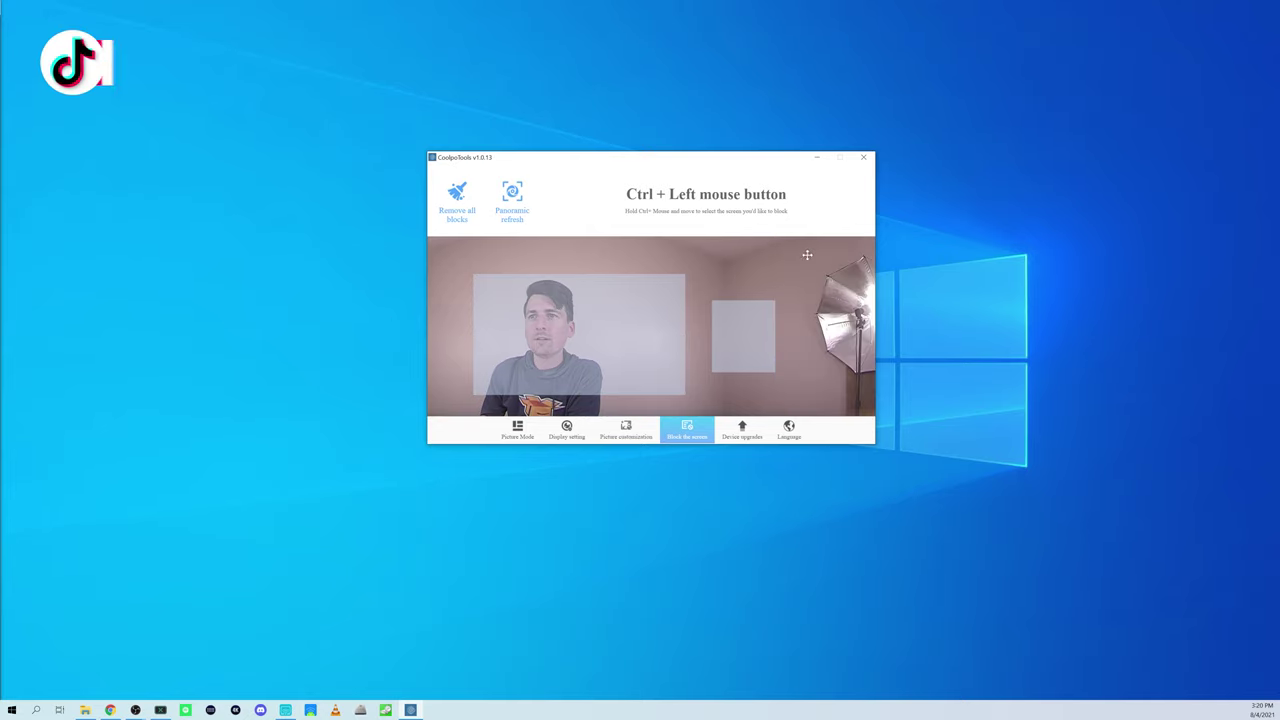
pyautogui.click(681, 280)
pyautogui.moveTo(507, 250); pyautogui.dragTo(858, 235)
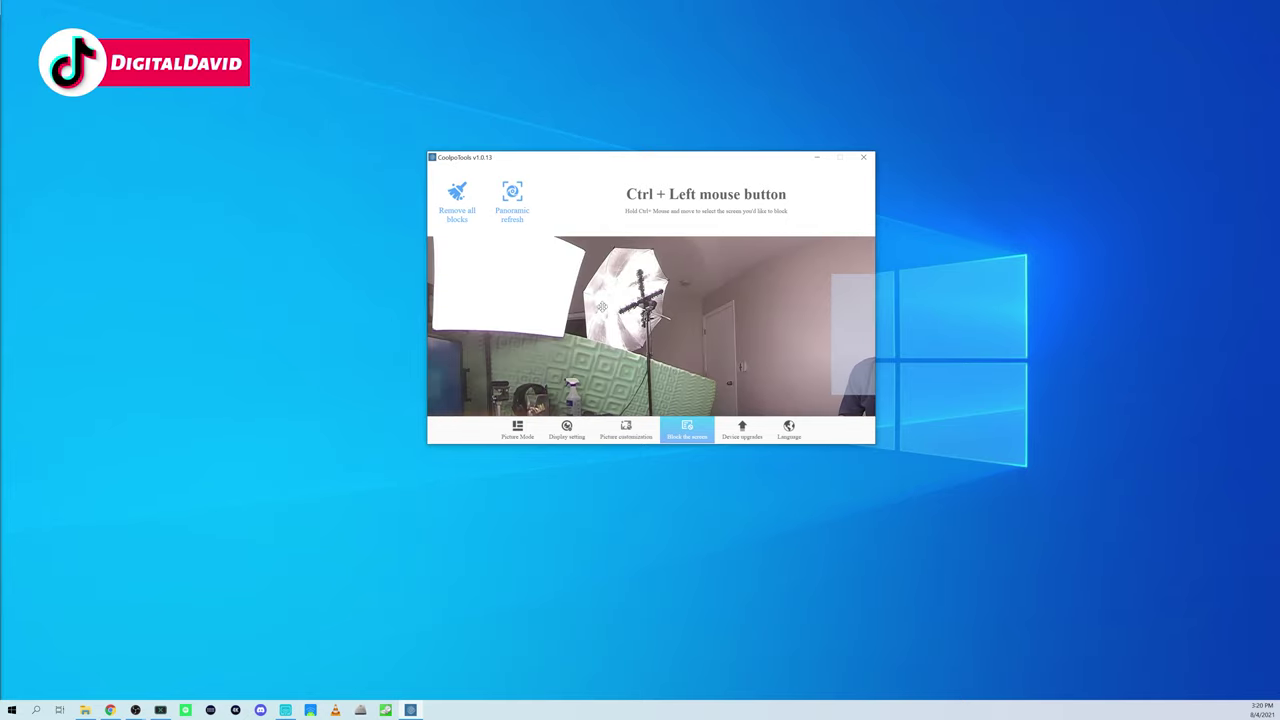
pyautogui.moveTo(546, 309); pyautogui.dragTo(798, 258)
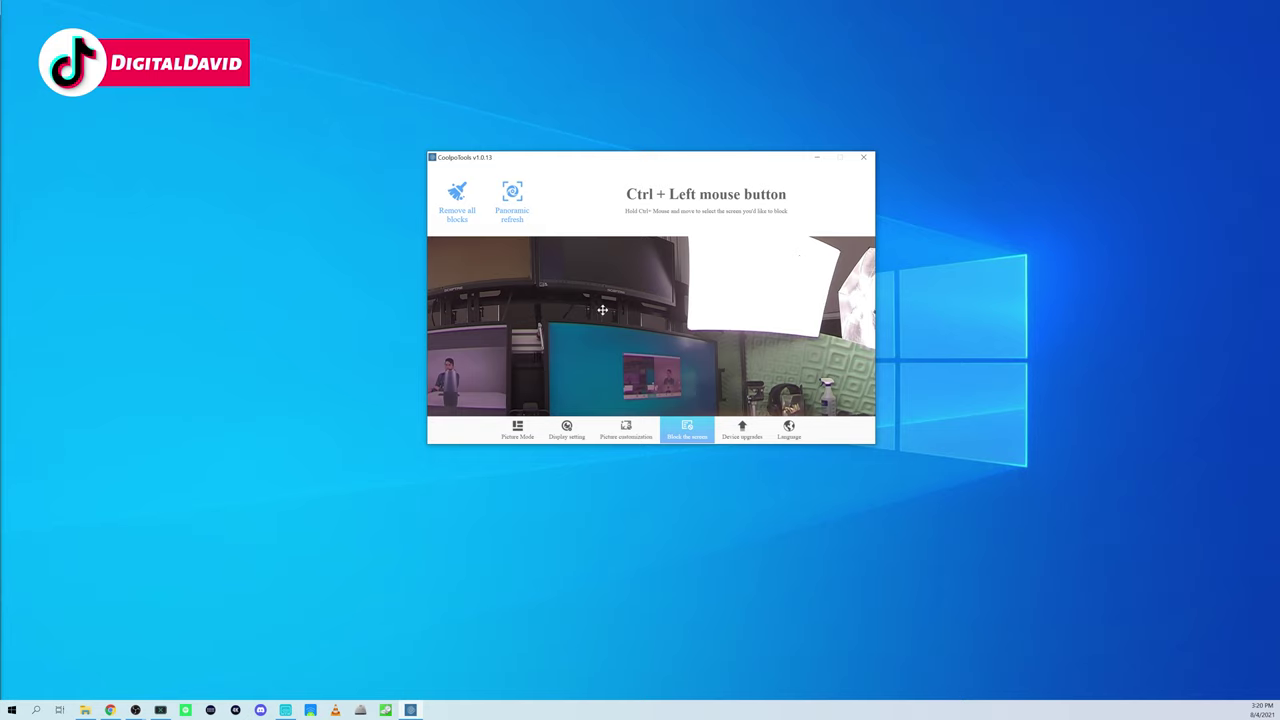
pyautogui.moveTo(602, 310); pyautogui.dragTo(779, 283)
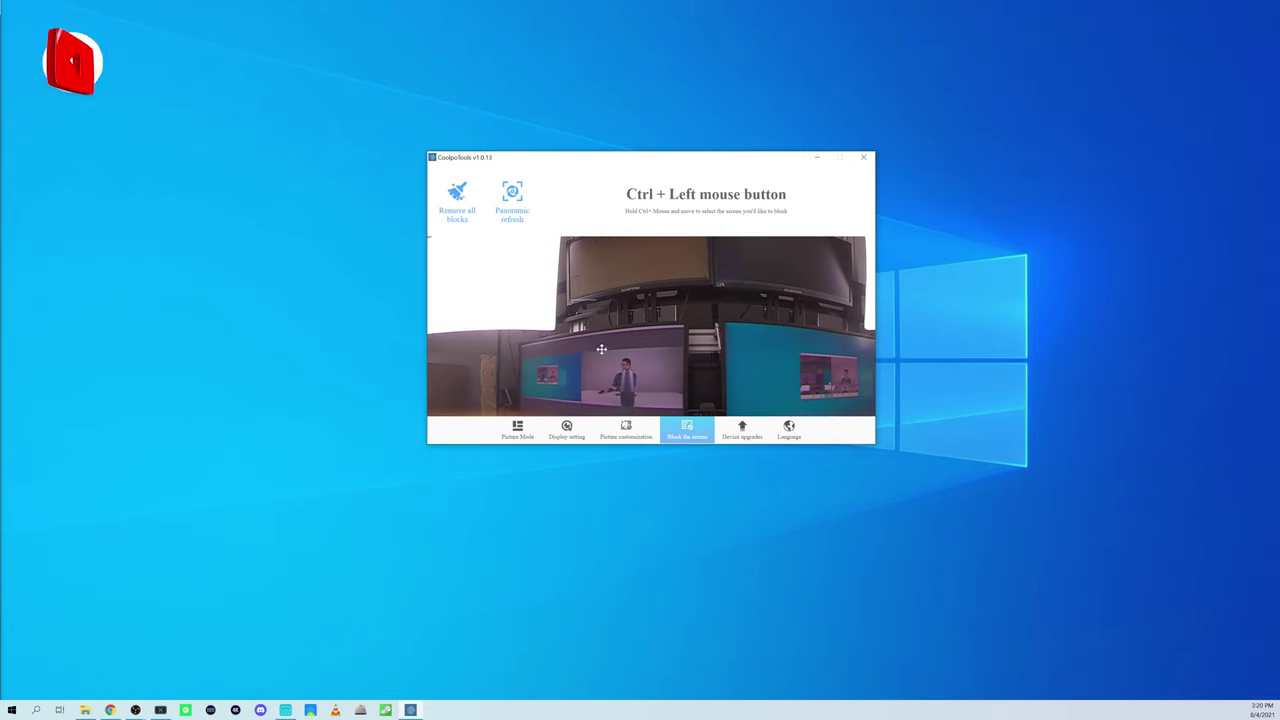
pyautogui.moveTo(552, 326)
pyautogui.mouseDown()
pyautogui.moveTo(649, 381)
pyautogui.moveTo(728, 403)
pyautogui.mouseUp()
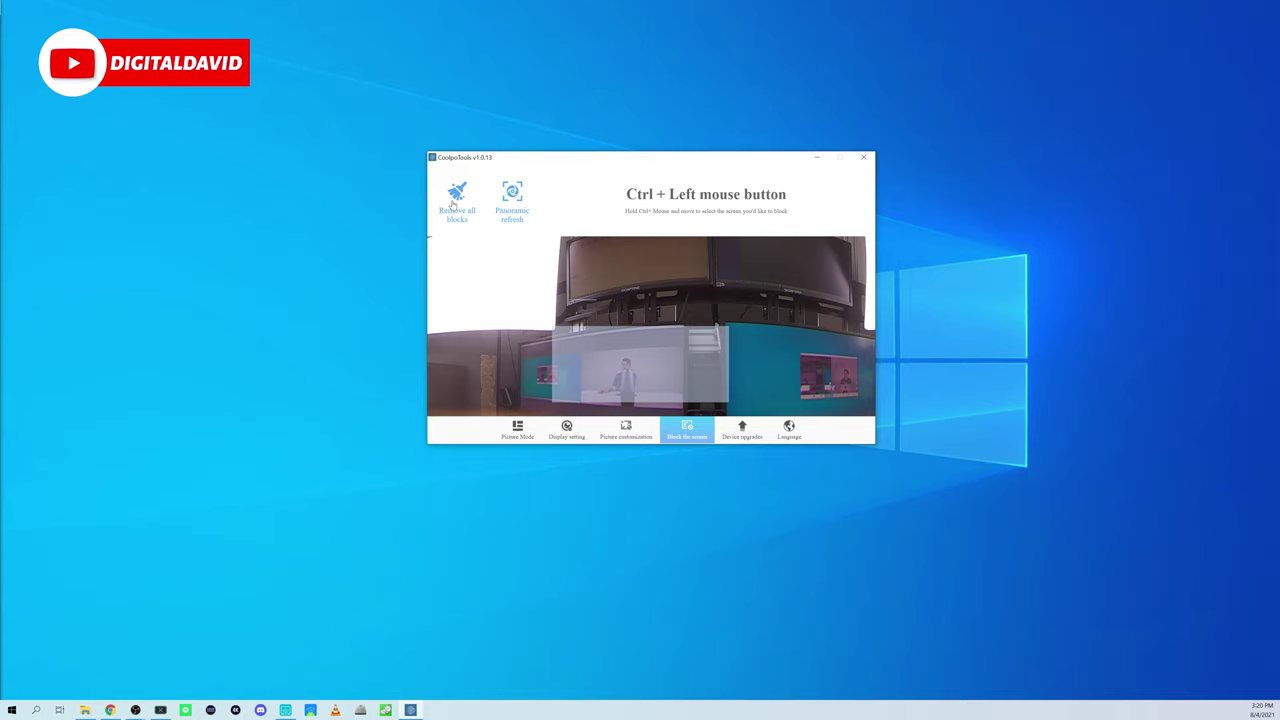
# Set the picture mode to Auto
pyautogui.click(522, 432)
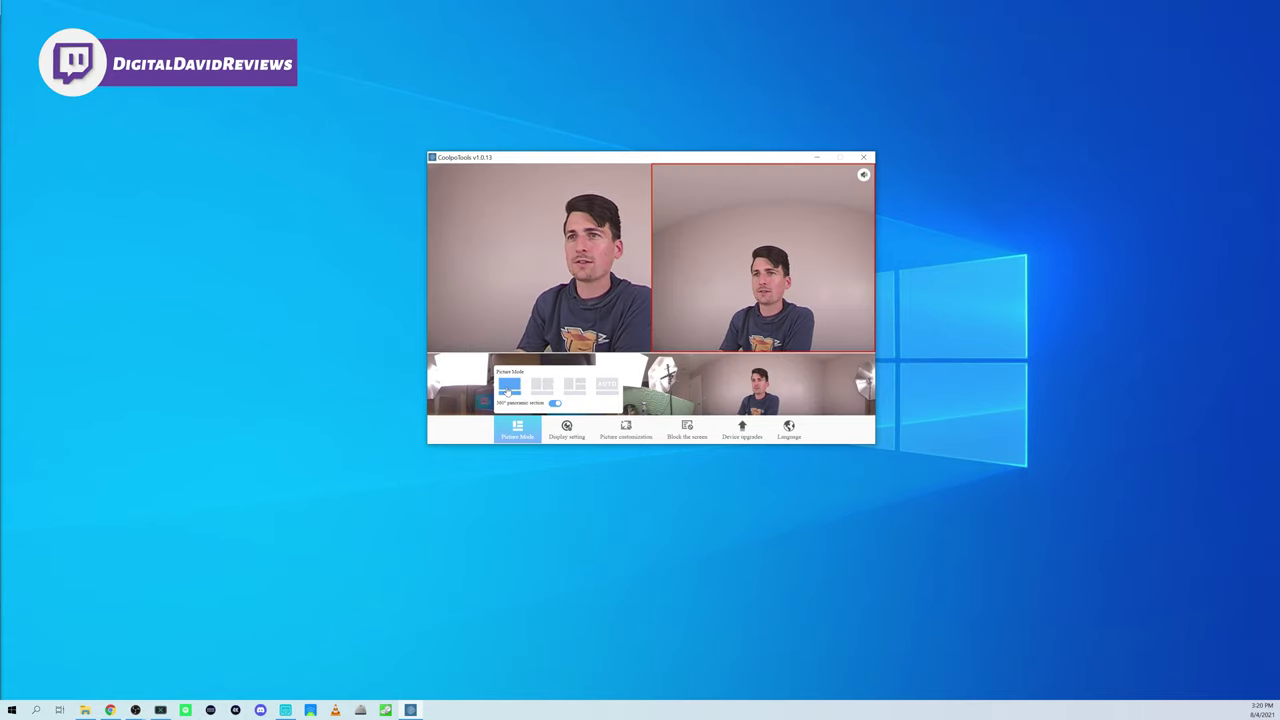
pyautogui.click(516, 392)
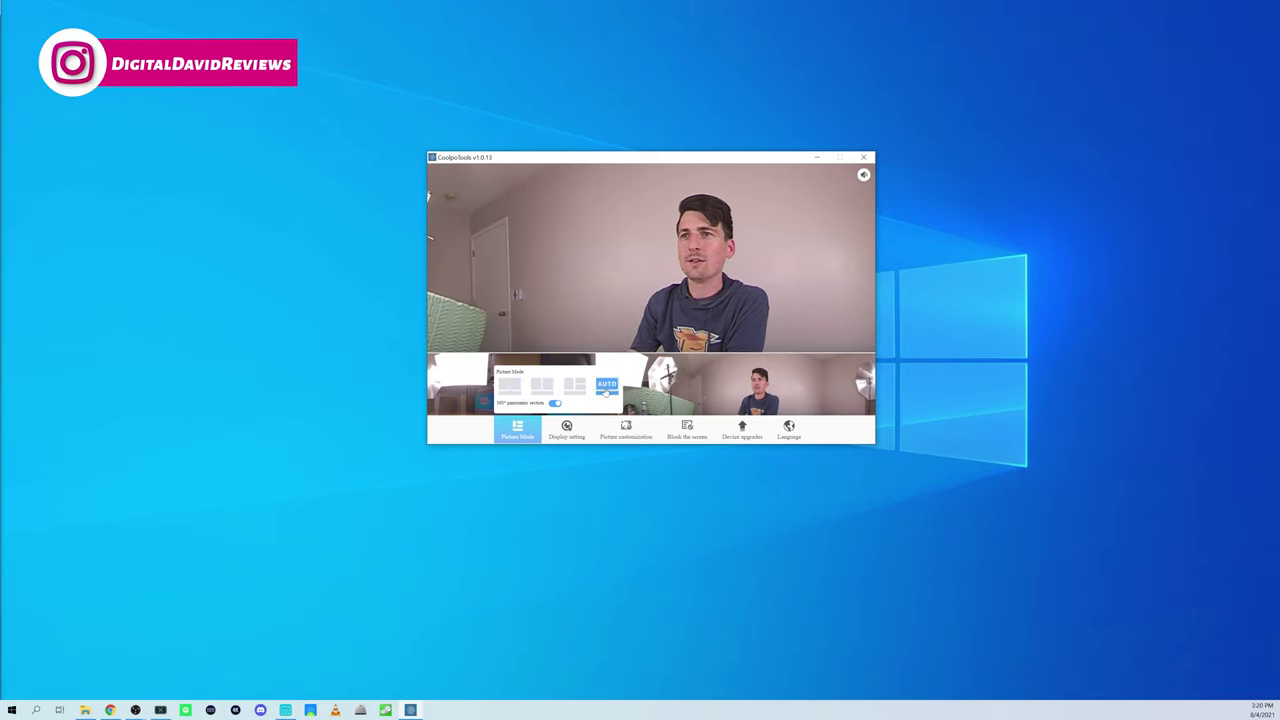
# Review the blocked areas around the seated man in the panorama and compare them with the live Auto mode picture
pyautogui.click(688, 433)
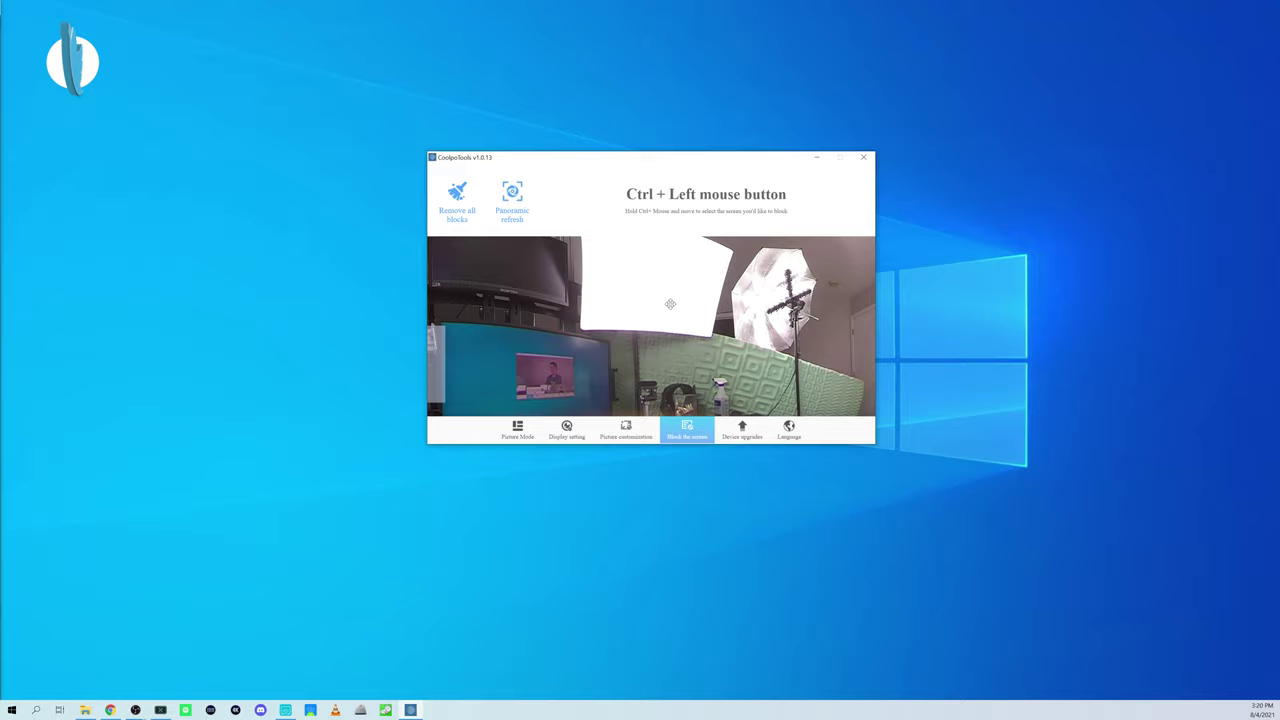
pyautogui.moveTo(782, 308)
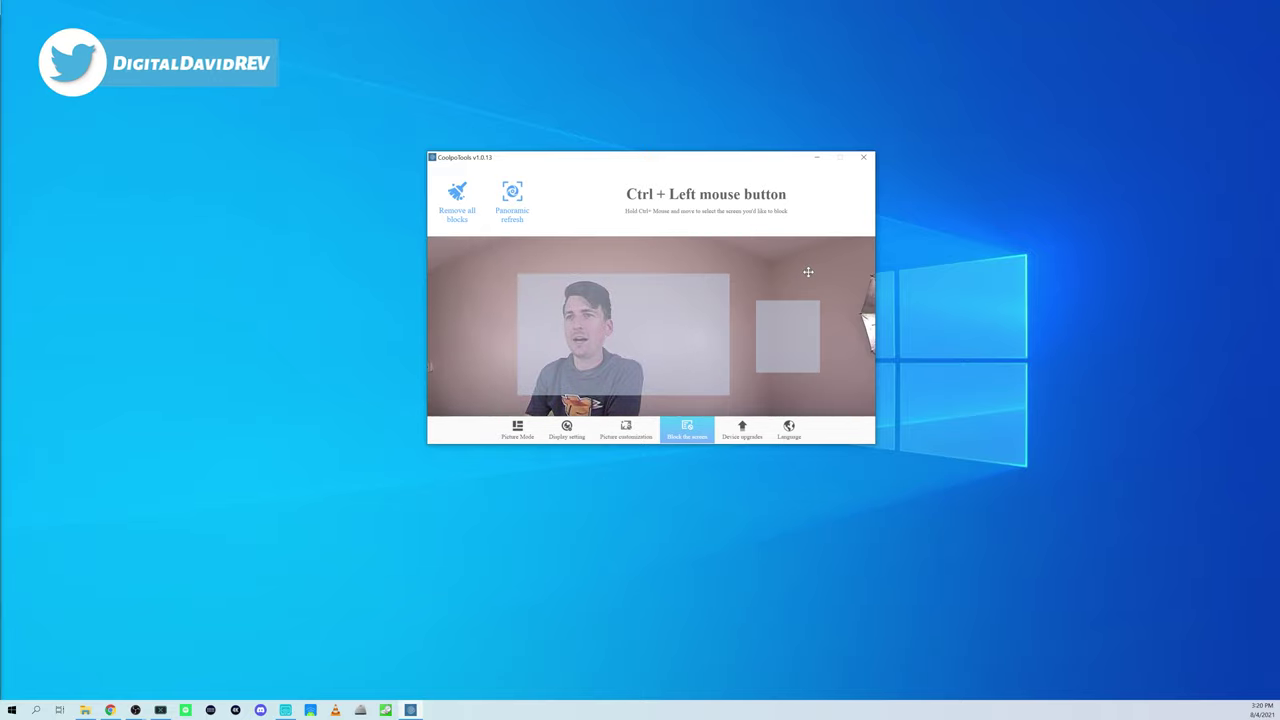
pyautogui.click(517, 430)
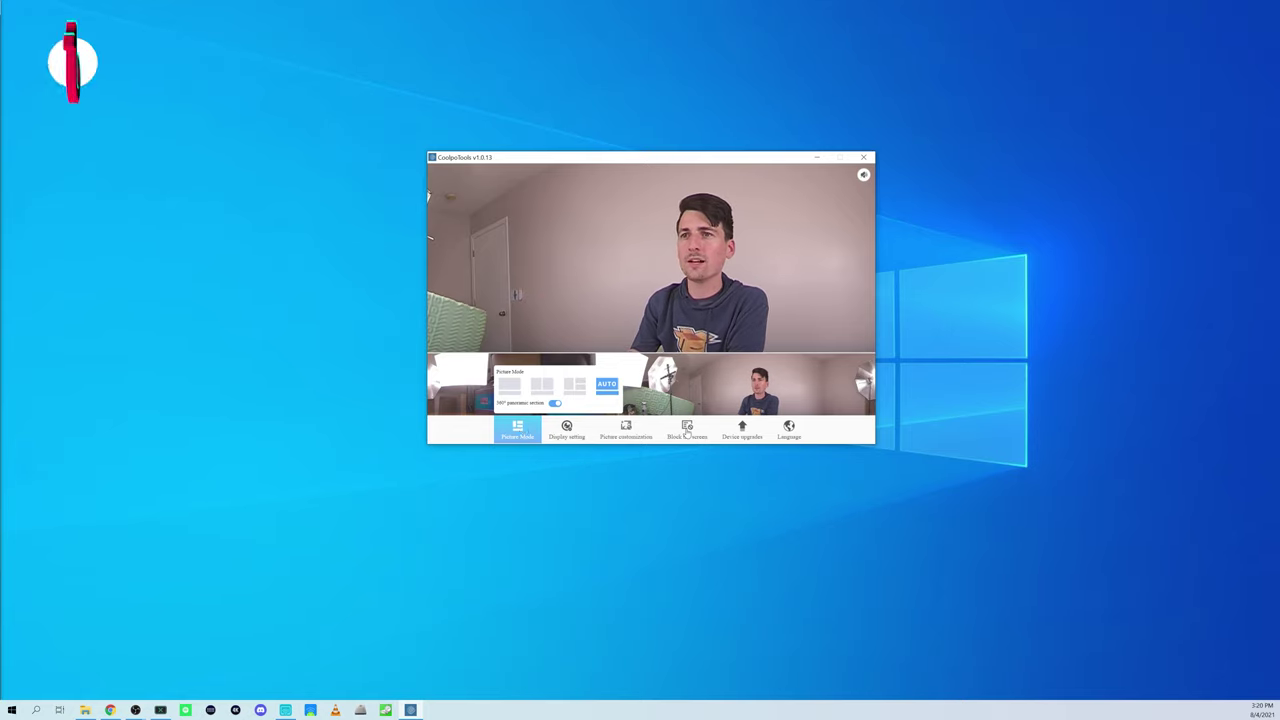
pyautogui.click(688, 431)
pyautogui.click(573, 357)
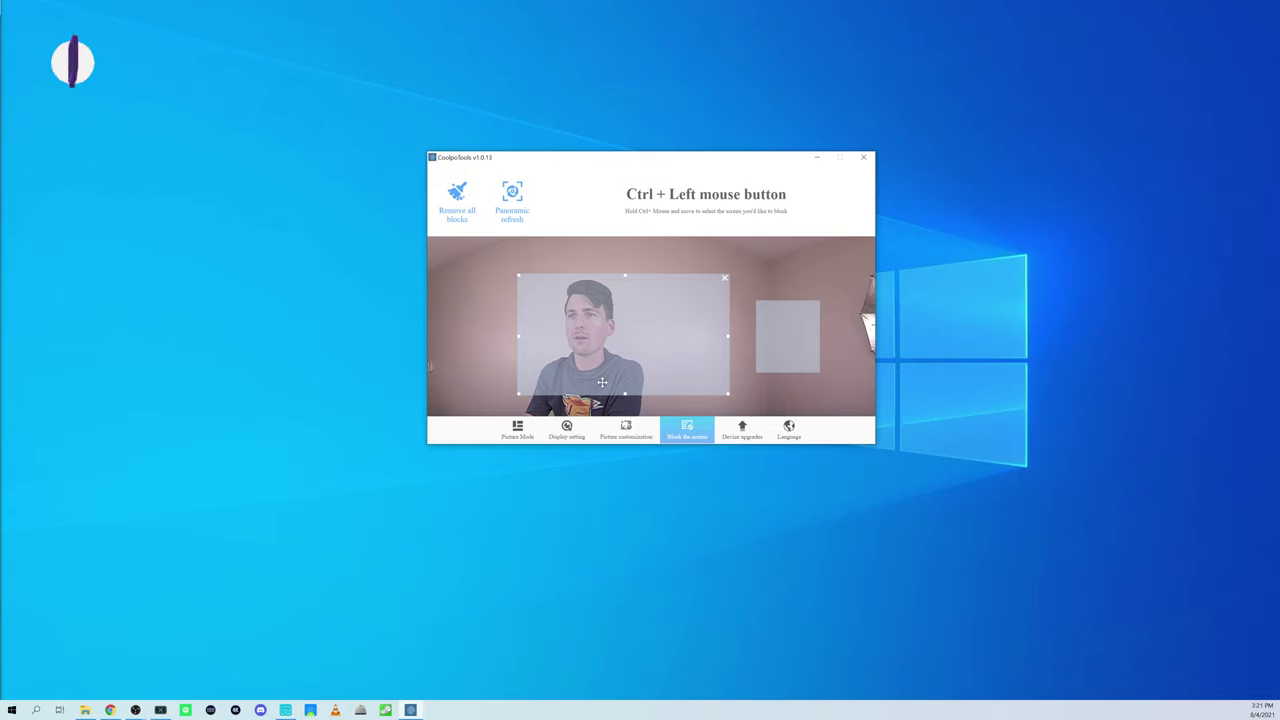
# View the device upgrade page and the list of available interface languages, leaving the language as it is
pyautogui.click(742, 430)
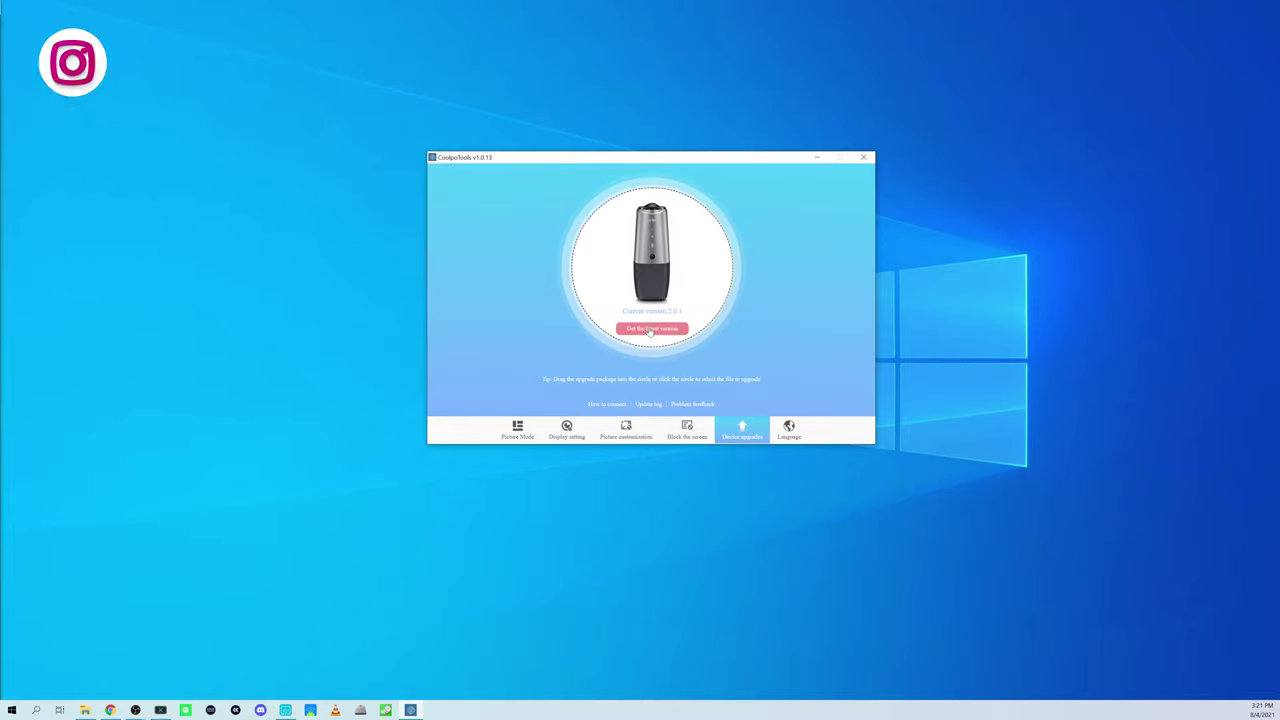
pyautogui.click(789, 428)
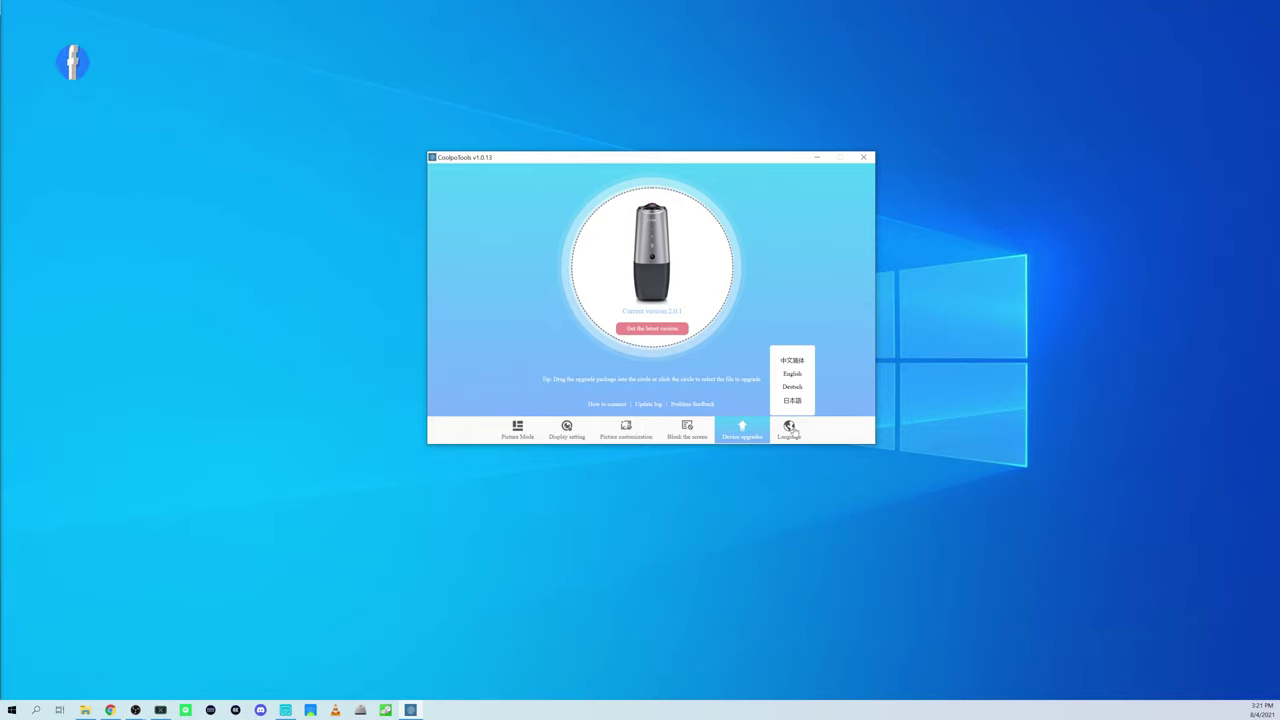
pyautogui.click(794, 430)
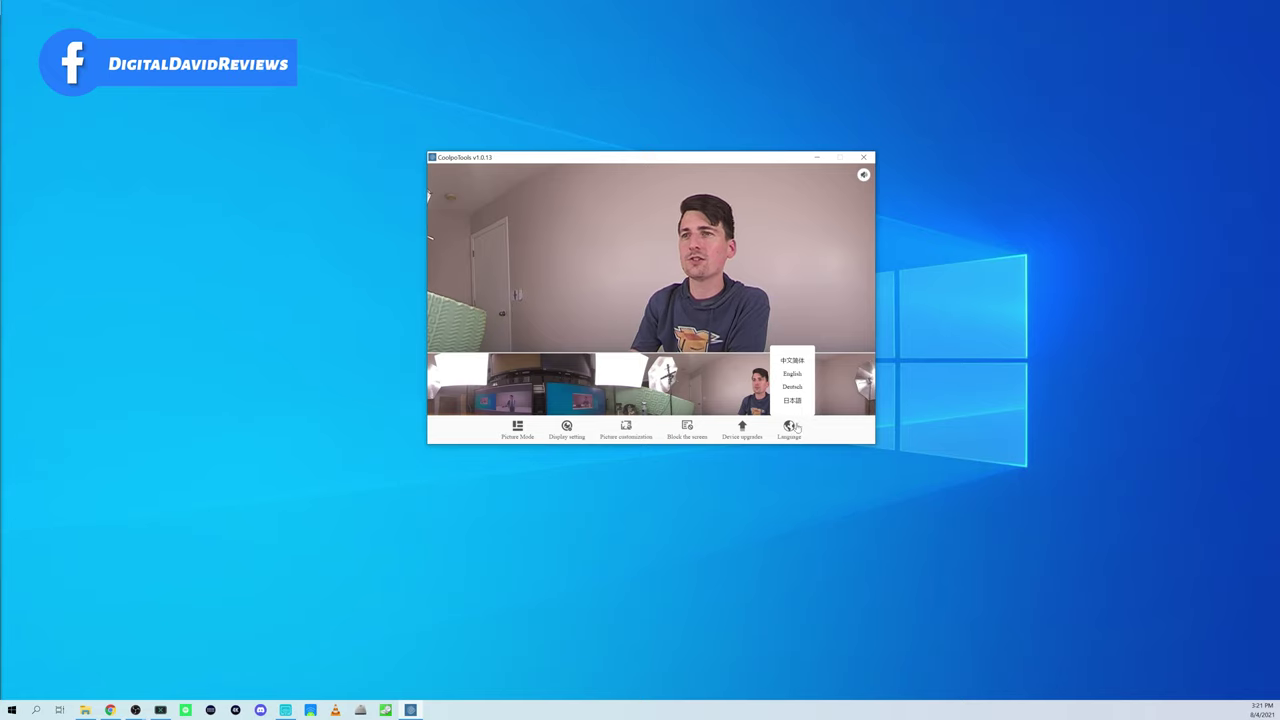
pyautogui.click(793, 428)
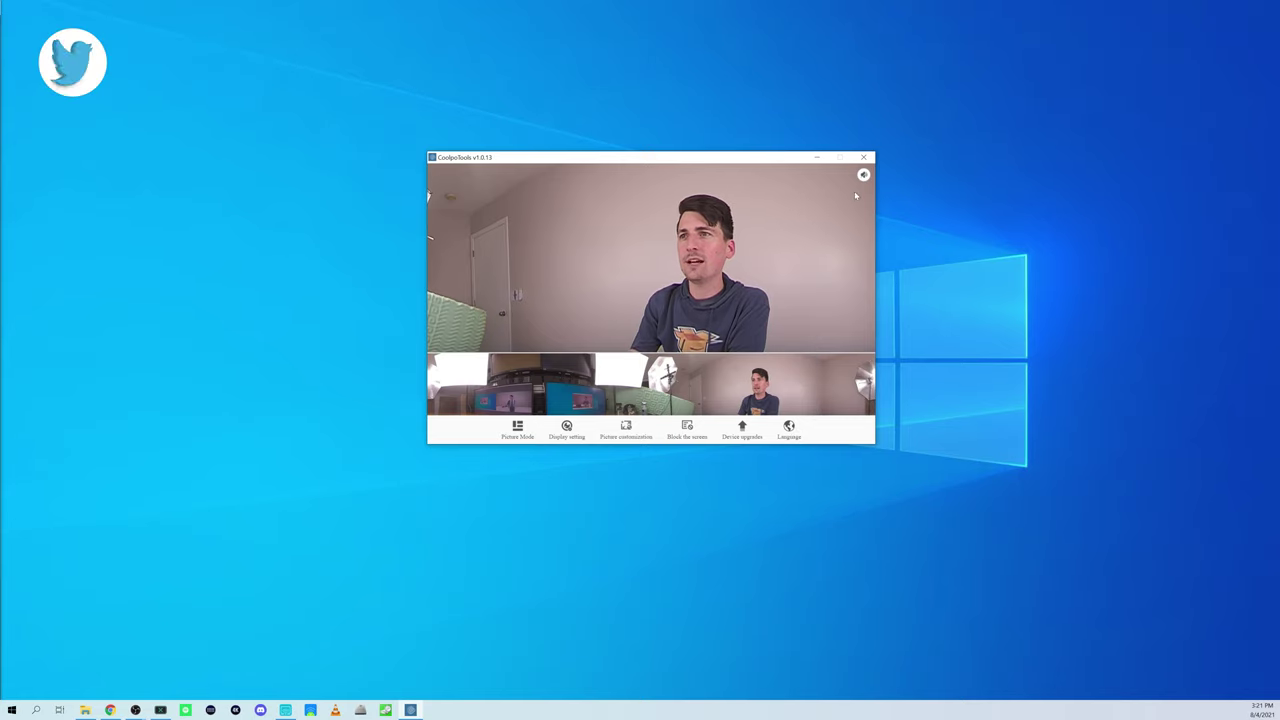